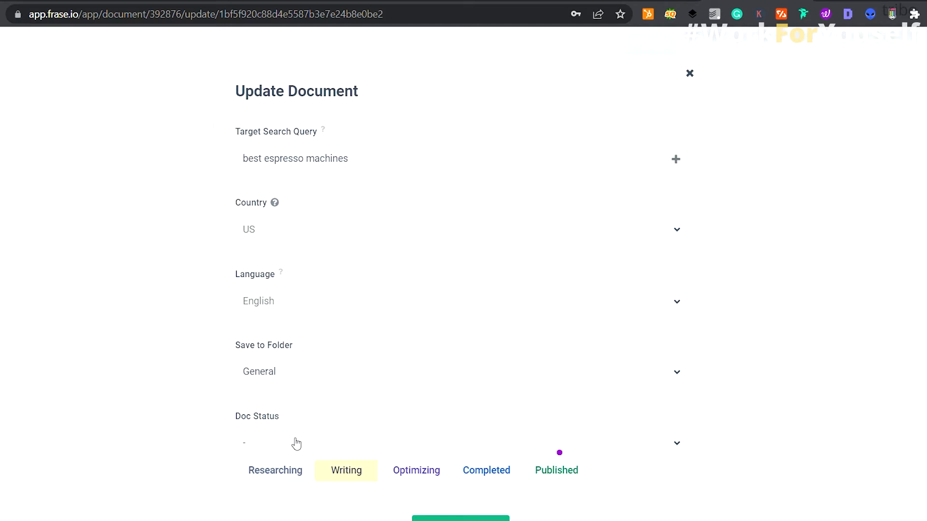
# Set the document status to Researching and update the document
pyautogui.click(287, 472)
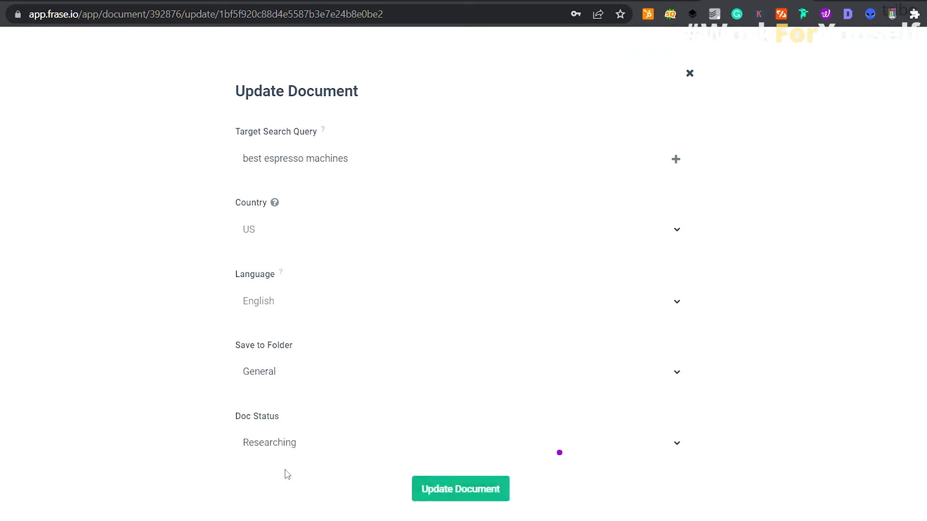
pyautogui.click(441, 492)
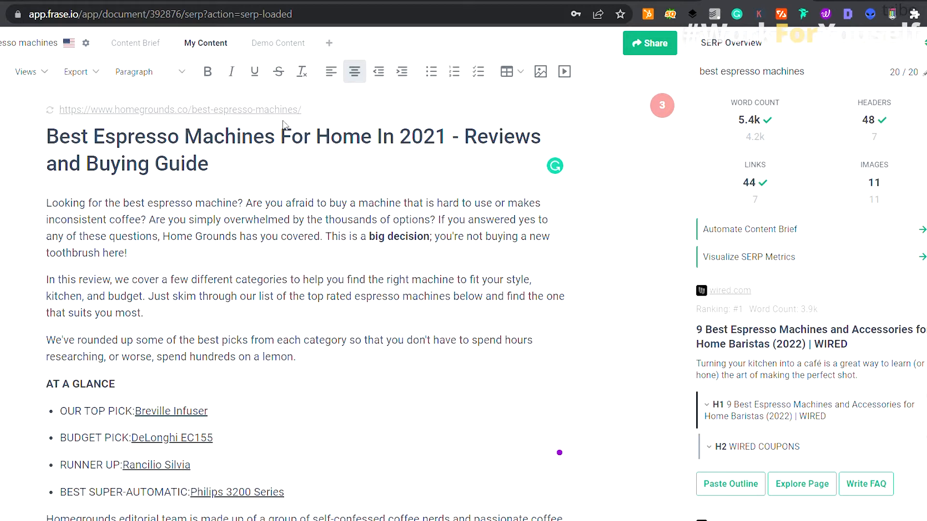
pyautogui.click(50, 110)
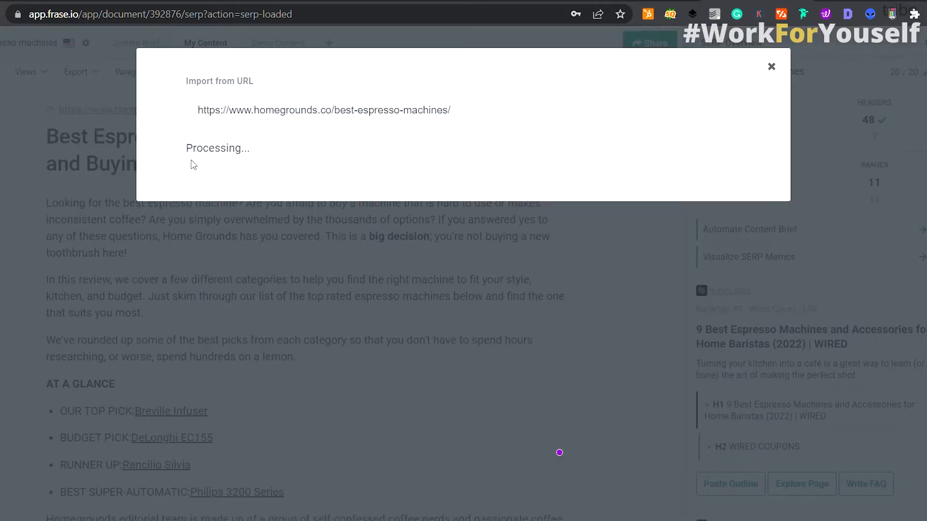
pyautogui.moveTo(198, 111); pyautogui.dragTo(447, 122)
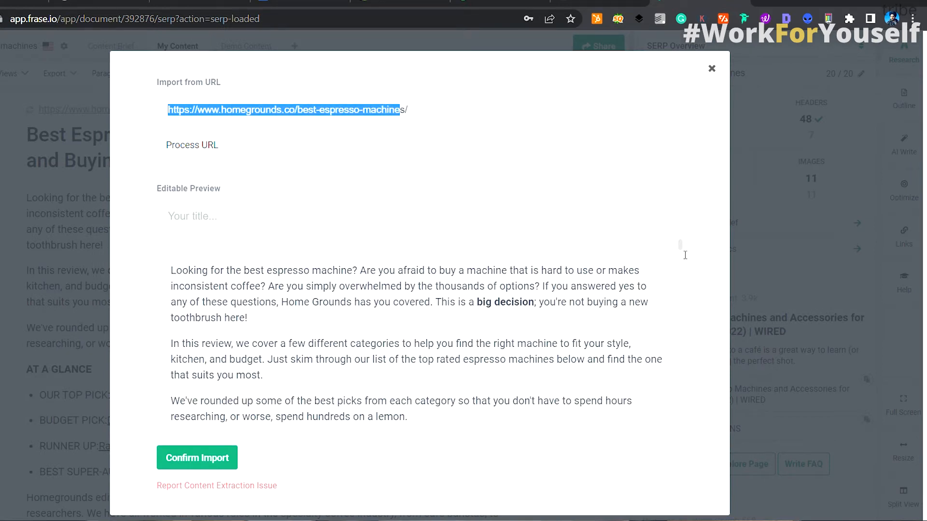
pyautogui.scroll(-7, 401, 272)
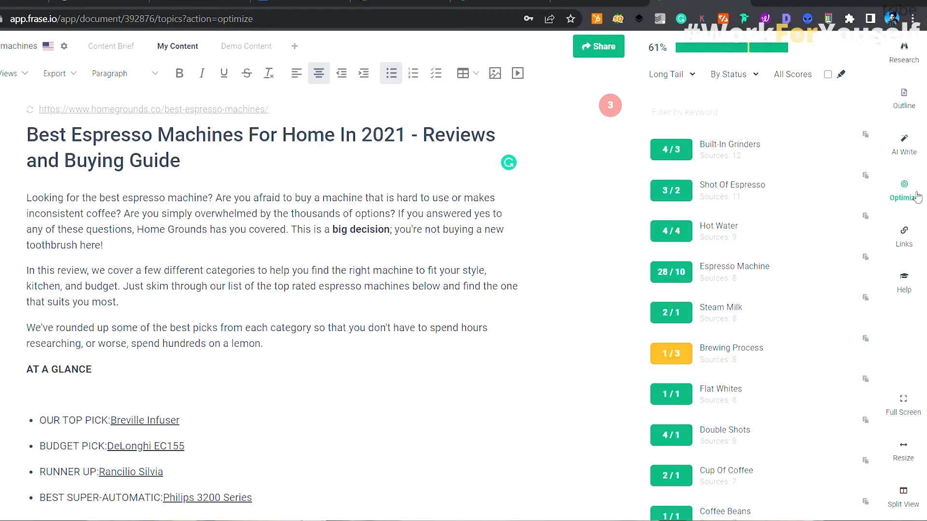
# Insert an automated brief into the Content Brief document, adding the Headers, Questions, Statistics and Hyperlinks sections to those already selected
pyautogui.click(922, 54)
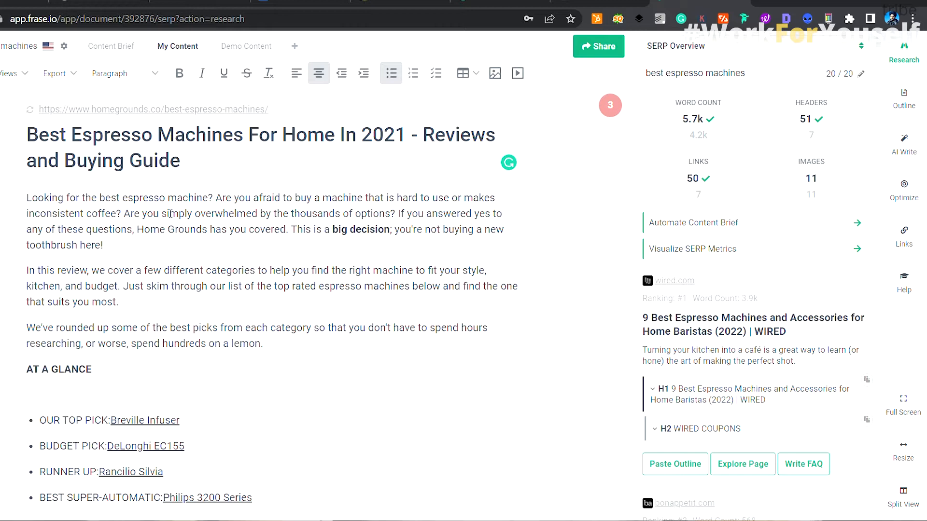
pyautogui.click(103, 47)
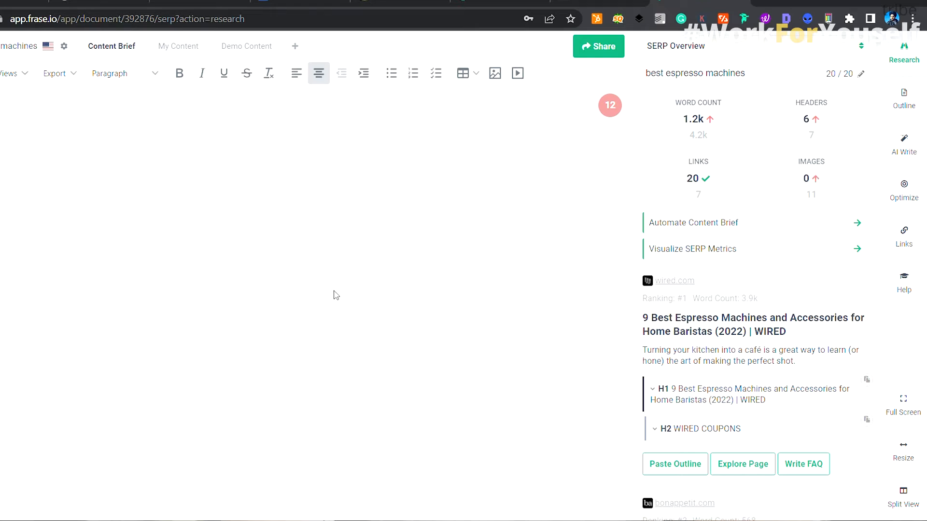
pyautogui.click(857, 225)
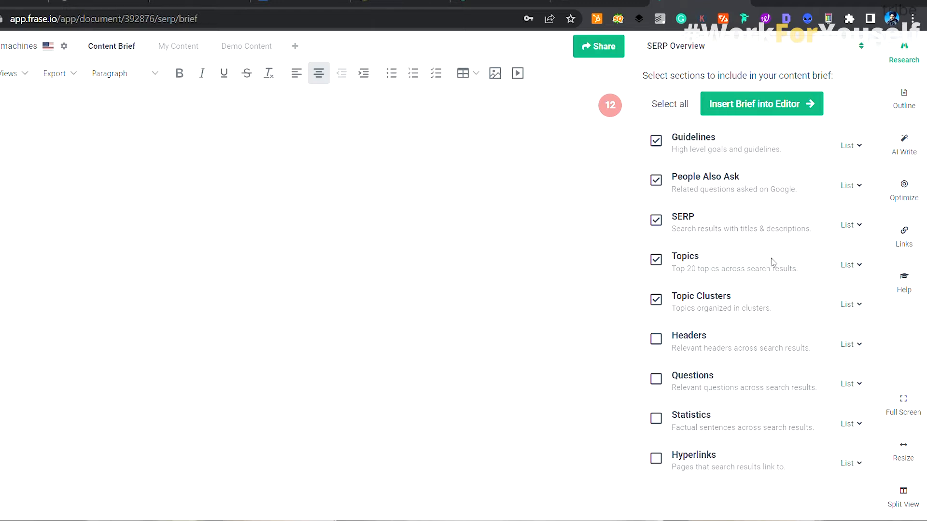
pyautogui.click(658, 340)
pyautogui.click(657, 380)
pyautogui.scroll(-1, 727, 414)
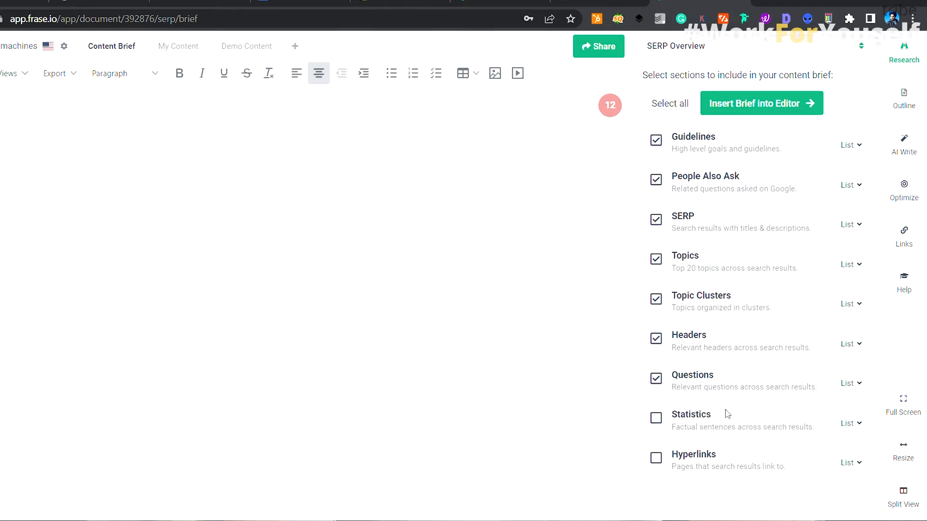
pyautogui.click(659, 430)
pyautogui.click(657, 390)
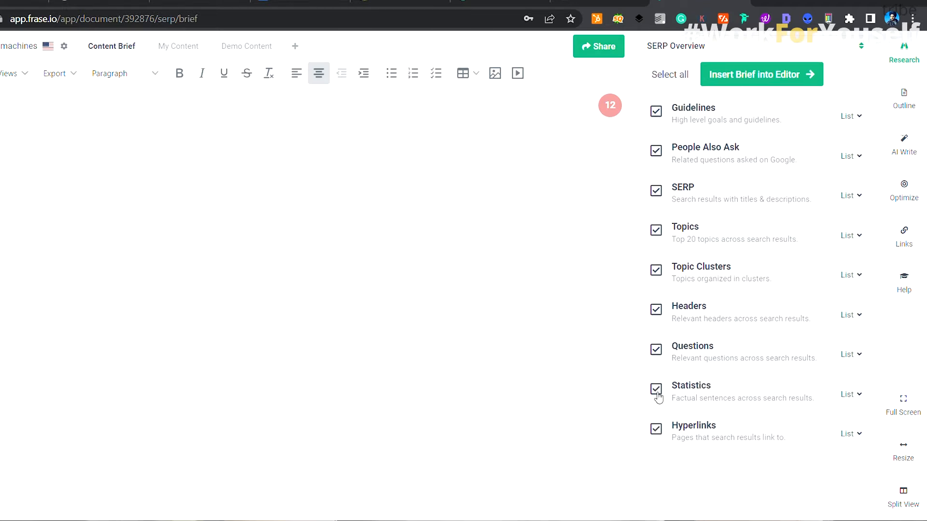
pyautogui.click(743, 80)
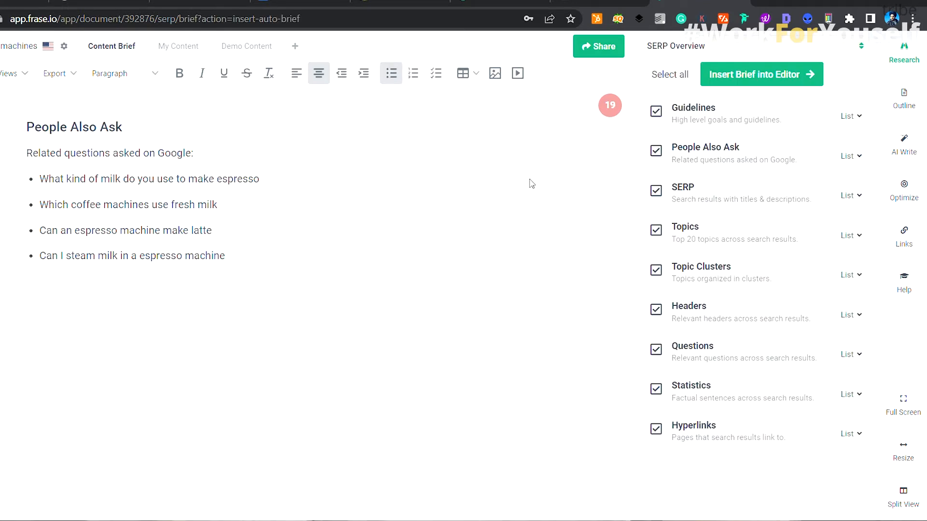
# Review the inserted brief and examine the word counts, headings and section text of the top-ranking articles in the research results
pyautogui.scroll(-3, 331, 311)
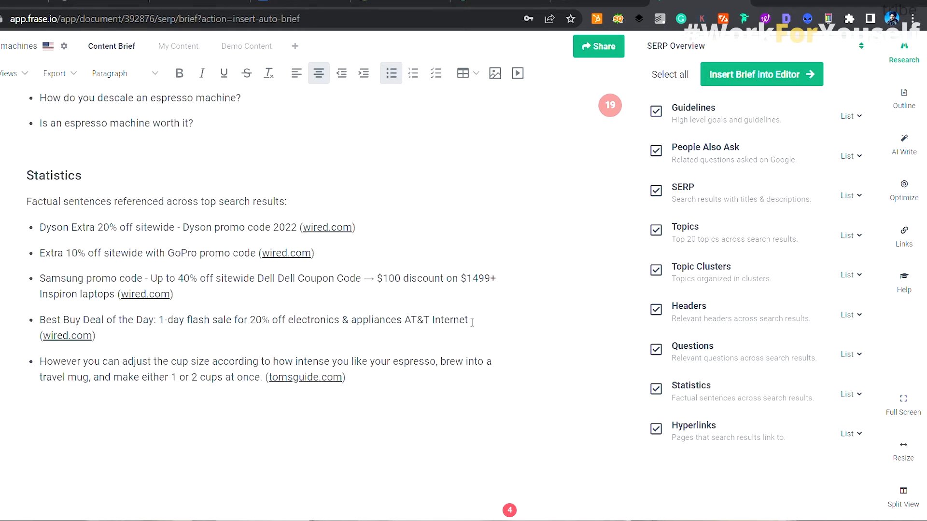
pyautogui.scroll(20, 543, 304)
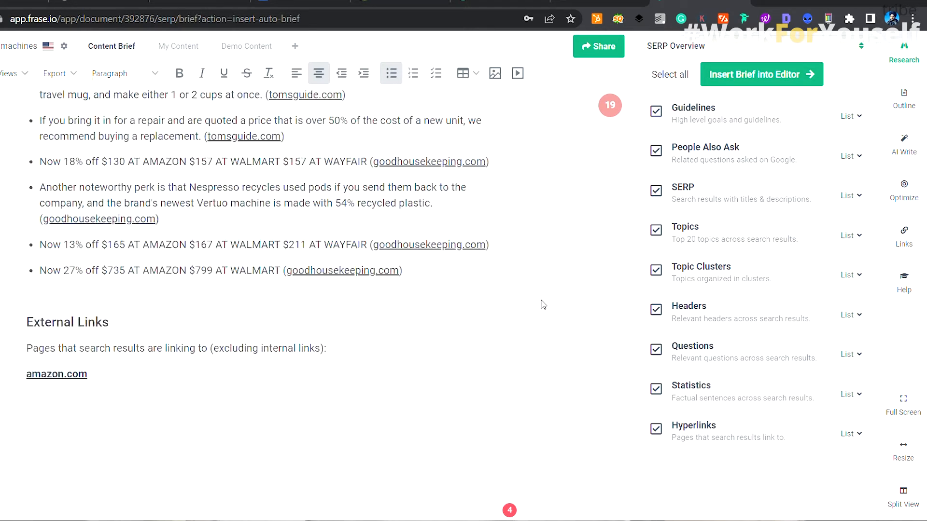
pyautogui.scroll(10, 543, 307)
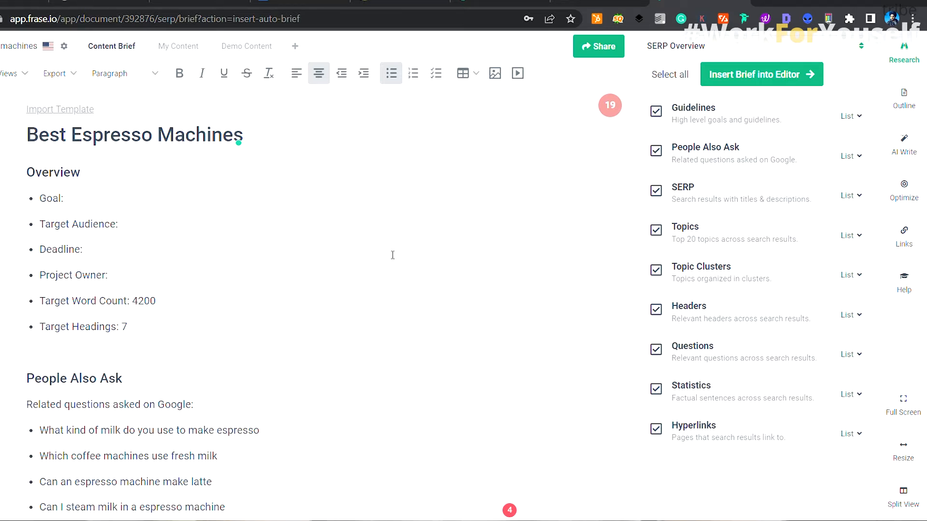
pyautogui.click(921, 60)
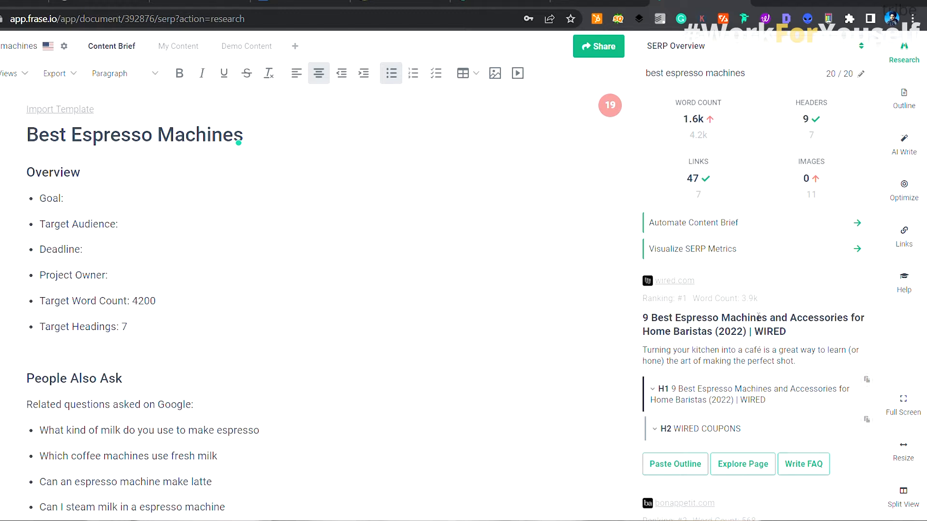
pyautogui.scroll(-1, 747, 323)
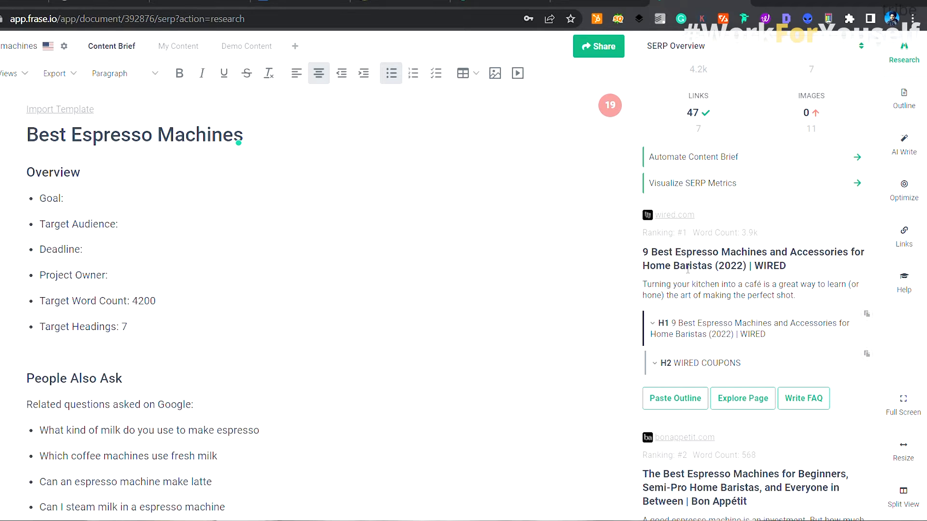
pyautogui.moveTo(673, 238); pyautogui.dragTo(757, 233)
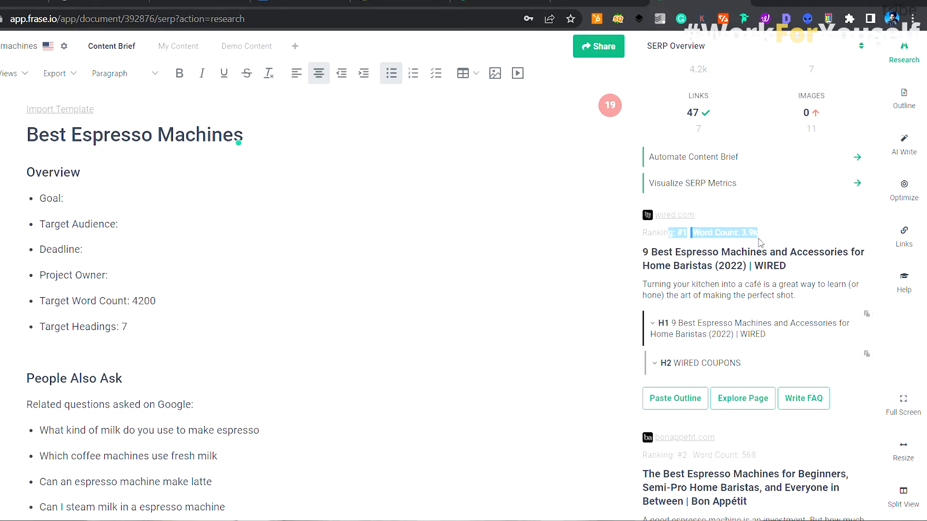
pyautogui.scroll(-1, 736, 316)
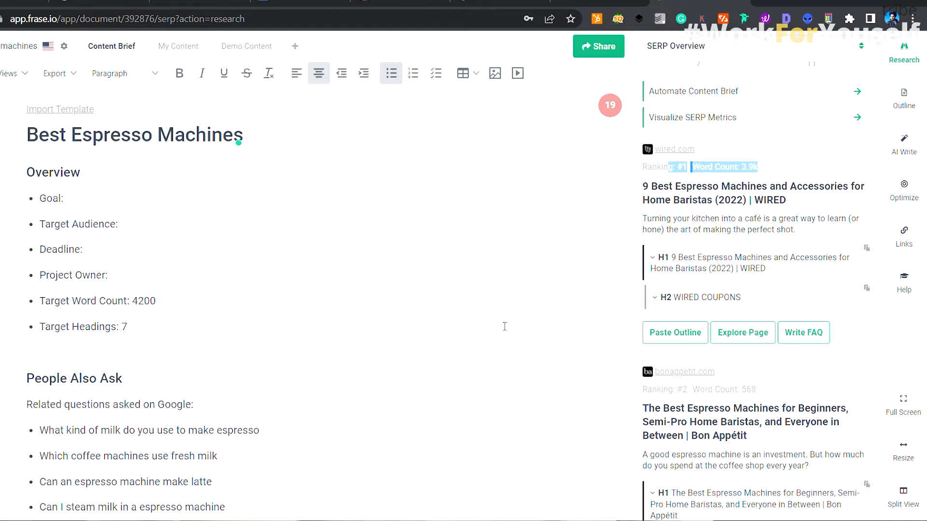
pyautogui.click(775, 271)
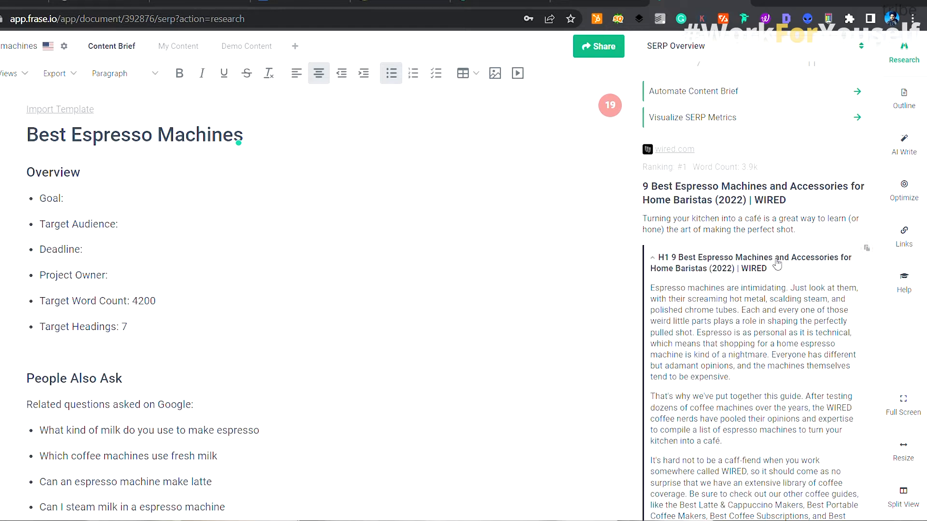
pyautogui.scroll(-3, 779, 275)
pyautogui.scroll(-8, 781, 277)
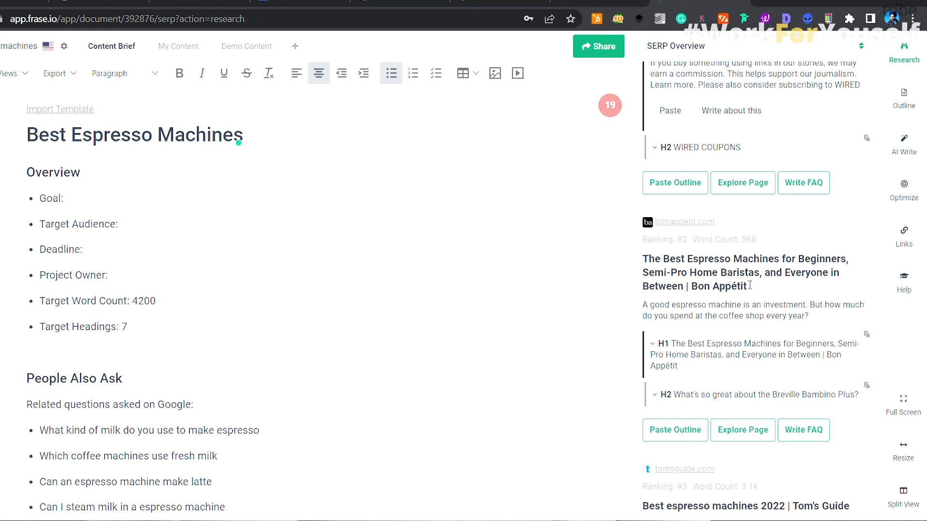
pyautogui.scroll(-6, 750, 285)
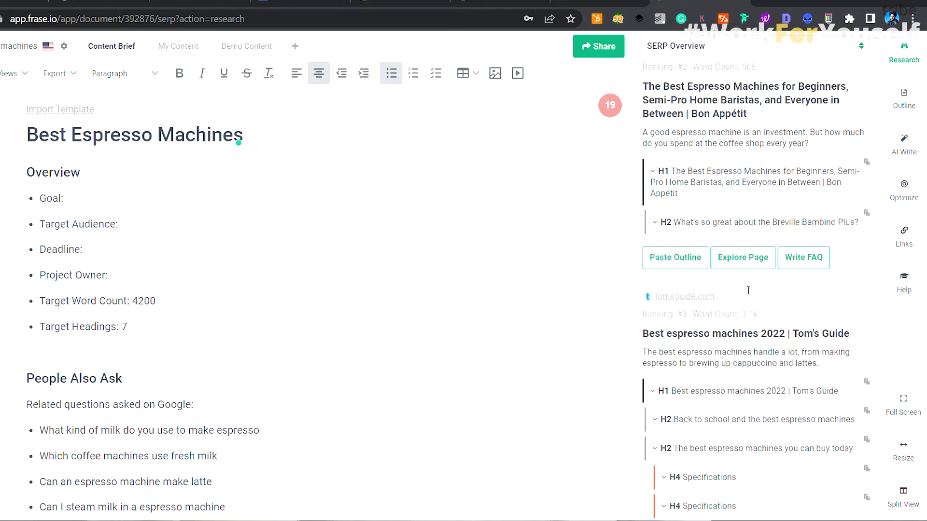
pyautogui.scroll(-6, 745, 288)
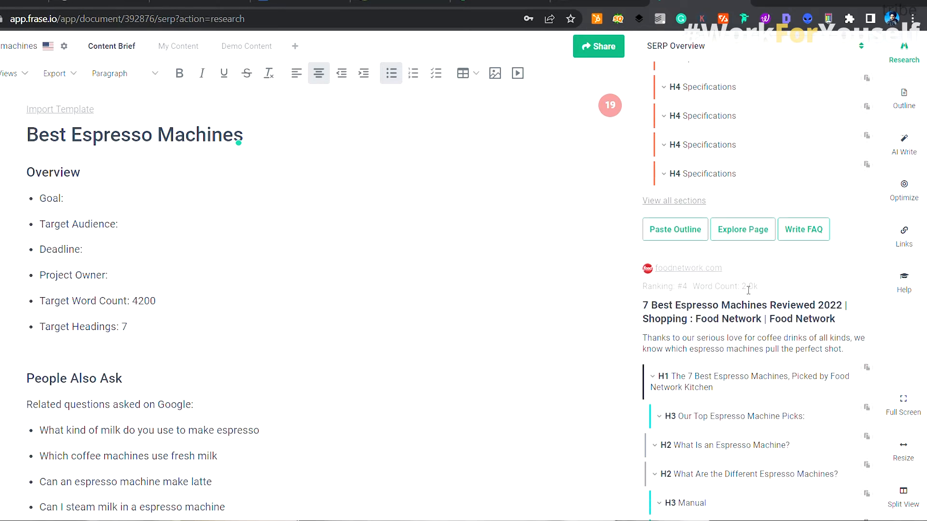
pyautogui.scroll(15, 747, 289)
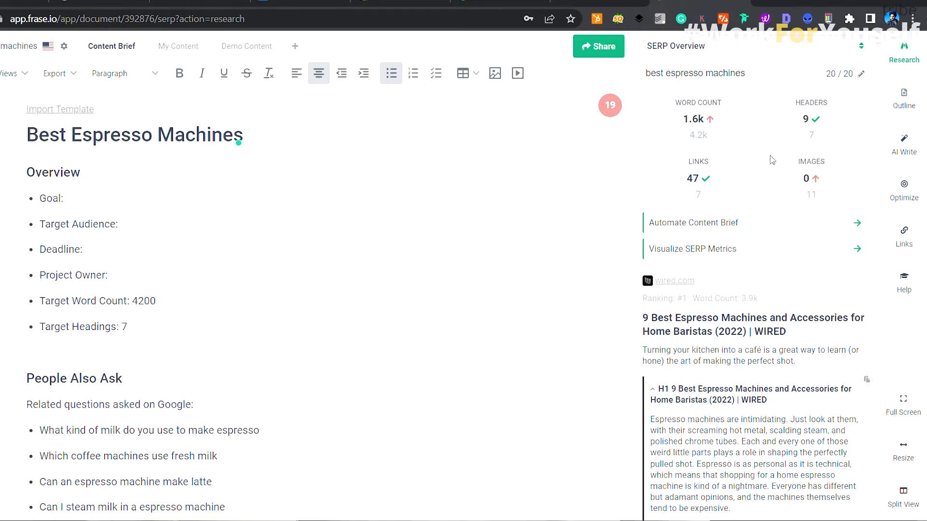
# Edit the research sources by selecting all of them, excluding one further down the list, and saving the selection
pyautogui.click(861, 77)
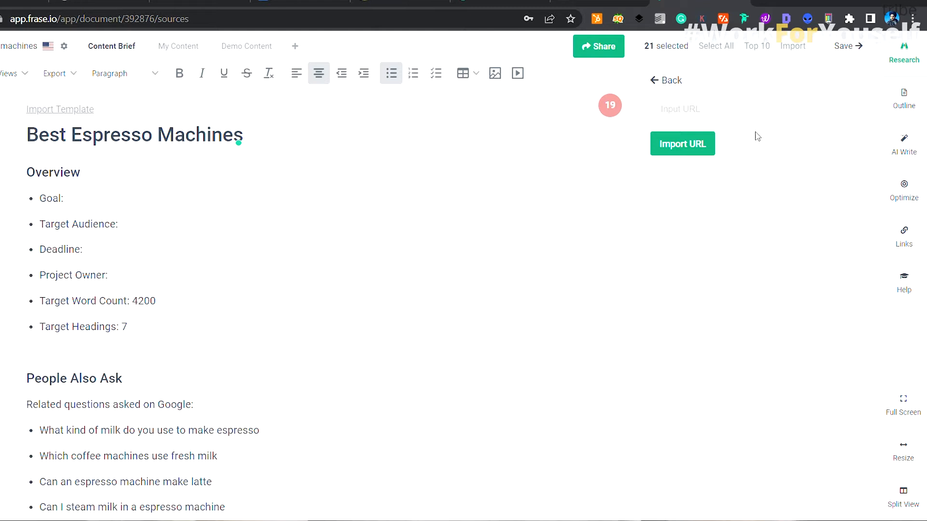
pyautogui.click(718, 47)
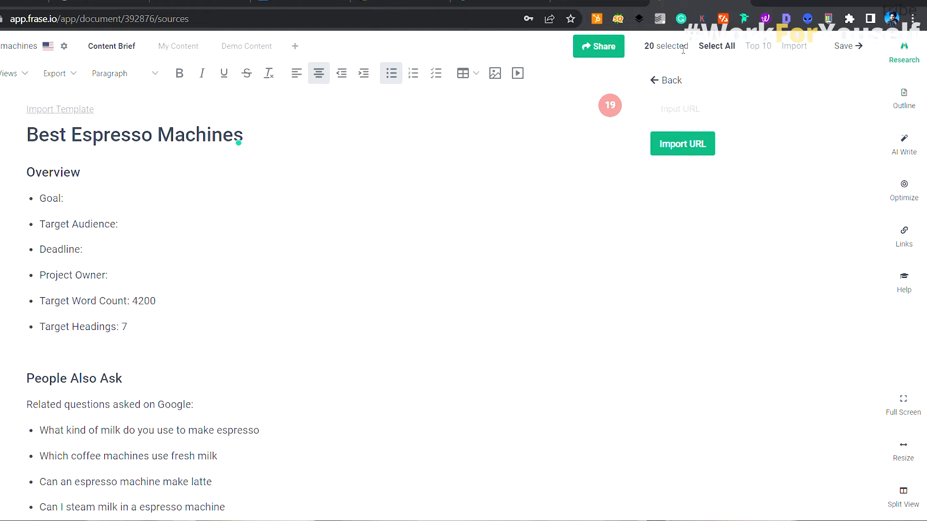
pyautogui.click(655, 80)
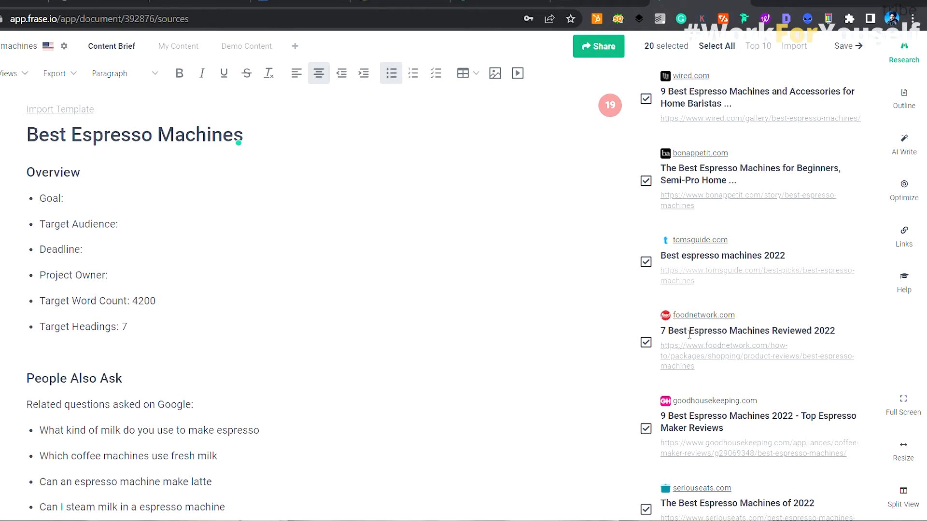
pyautogui.scroll(-10, 729, 282)
pyautogui.click(645, 443)
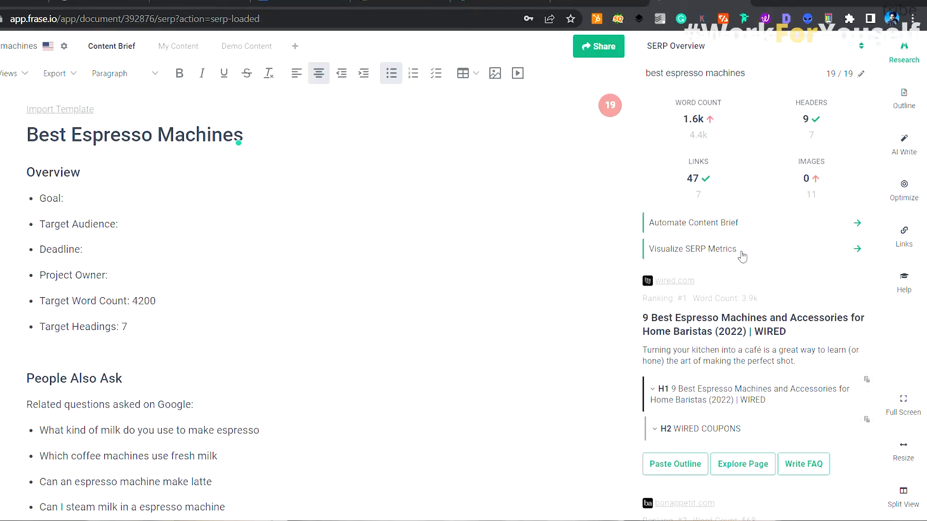
# Examine the SERP Visualizer metrics for word count, topic score, headings, images, backlinks and domain rating
pyautogui.click(742, 255)
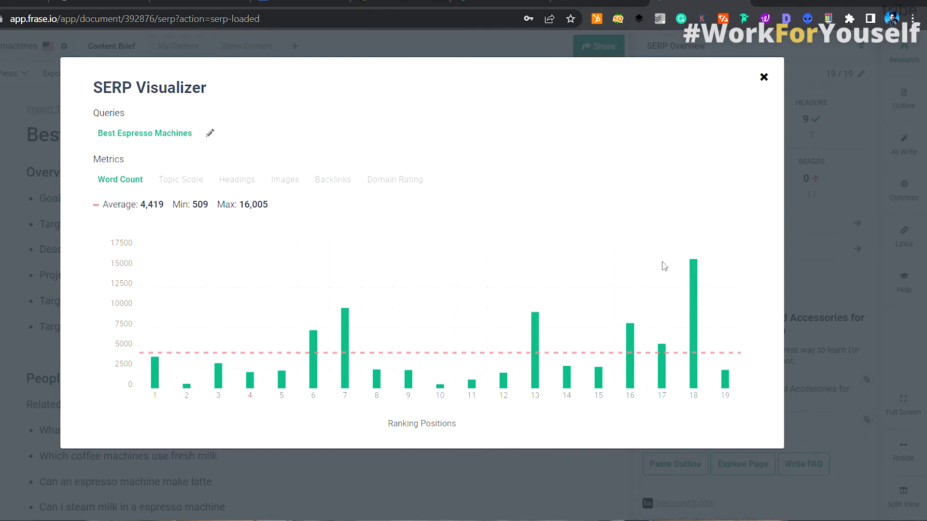
pyautogui.moveTo(695, 270)
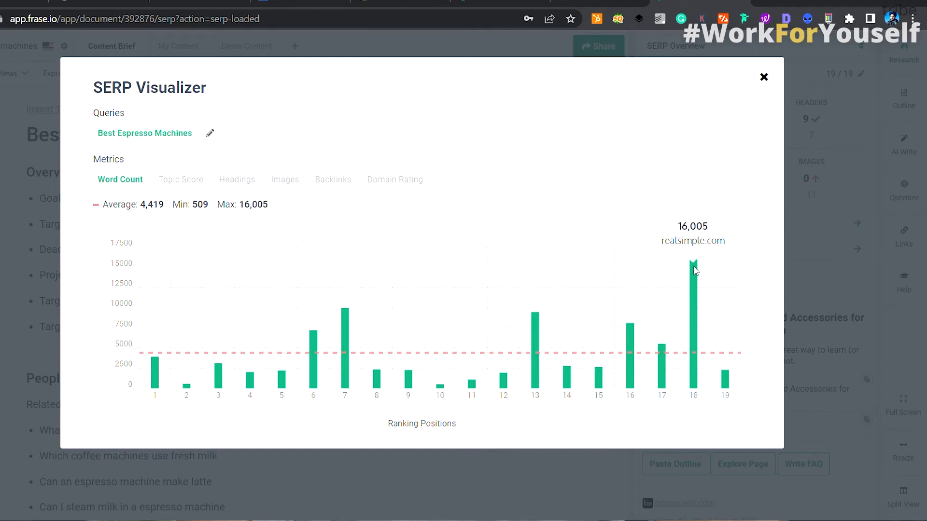
pyautogui.click(181, 180)
pyautogui.click(239, 180)
pyautogui.click(279, 183)
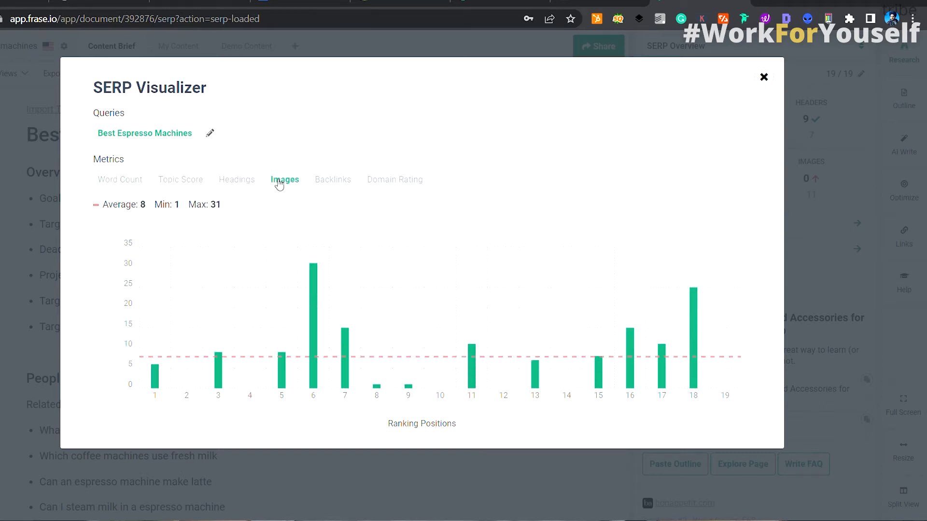
pyautogui.click(343, 185)
pyautogui.click(402, 186)
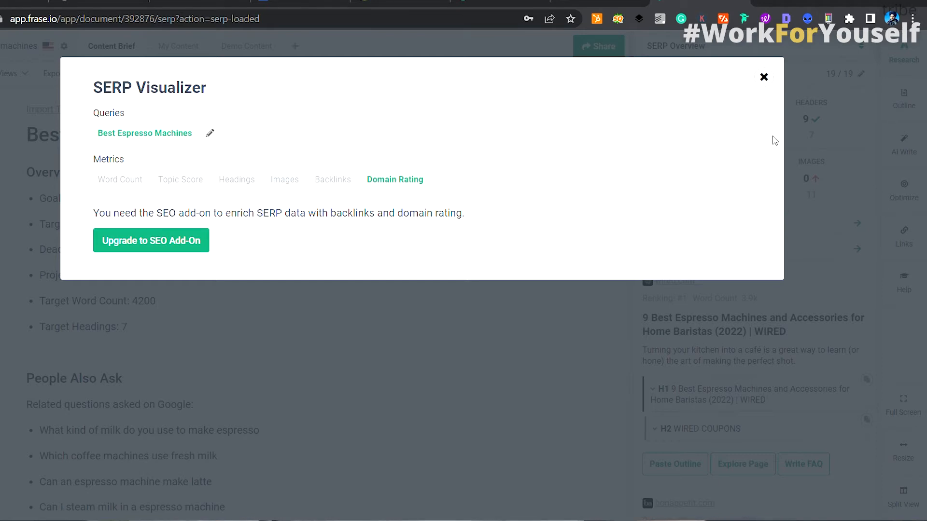
pyautogui.click(764, 77)
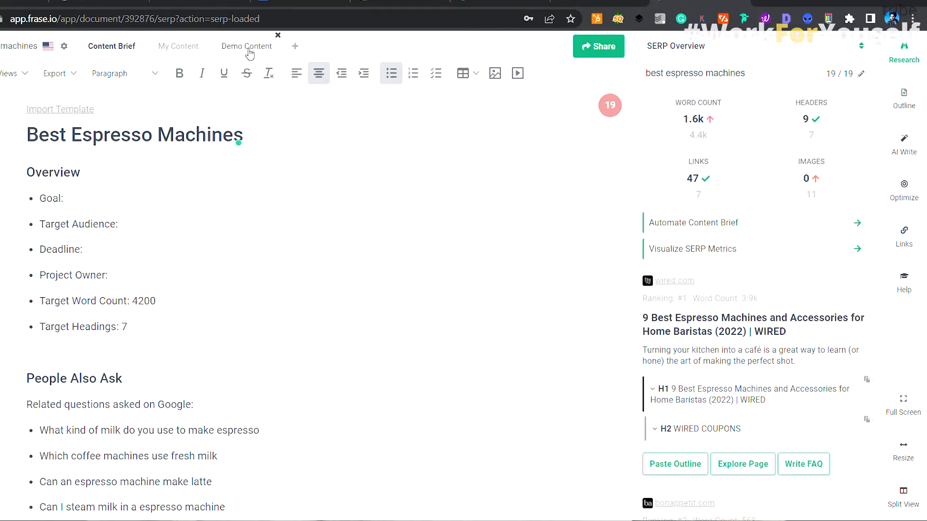
# Insert the WIRED COUPONS heading and the WIRED and Tom's Guide H1 headings into the Demo Content document
pyautogui.click(248, 48)
pyautogui.scroll(-4, 756, 319)
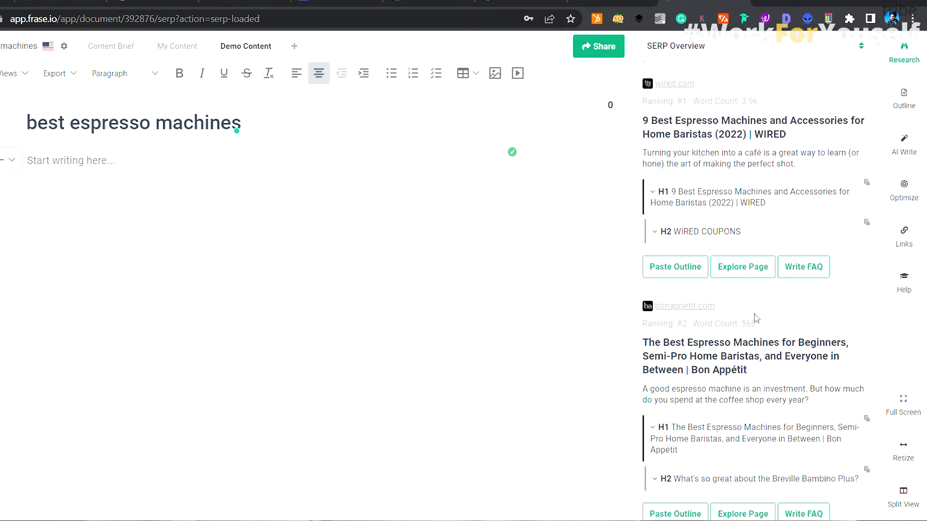
pyautogui.click(866, 223)
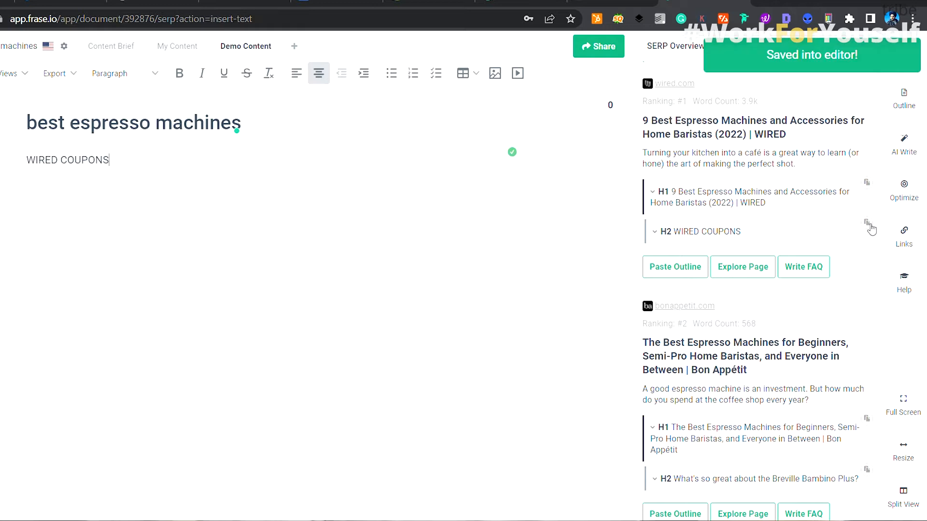
pyautogui.click(868, 184)
pyautogui.scroll(-5, 778, 352)
pyautogui.click(867, 375)
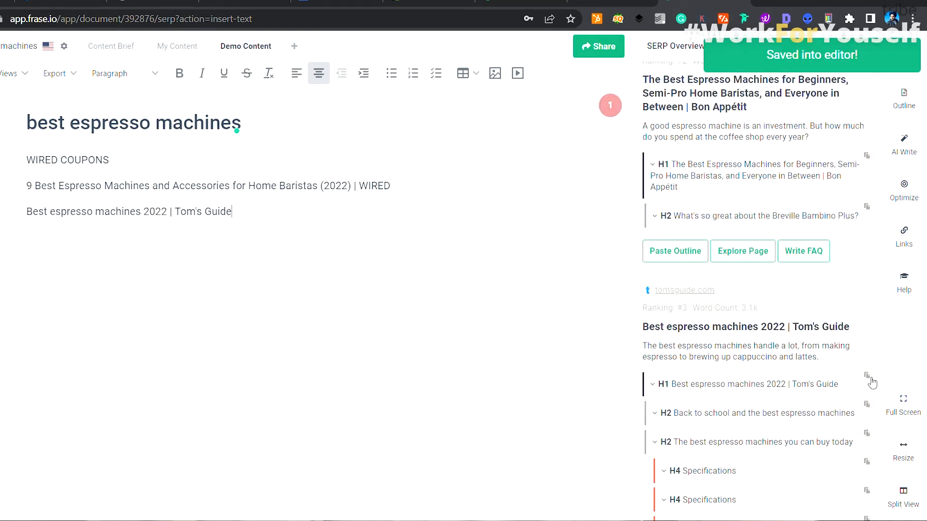
# Insert the "Back to school and the best espresso machines" heading from Tom's Guide, and clear all body text from the Demo Content document
pyautogui.scroll(-3, 677, 400)
pyautogui.click(867, 273)
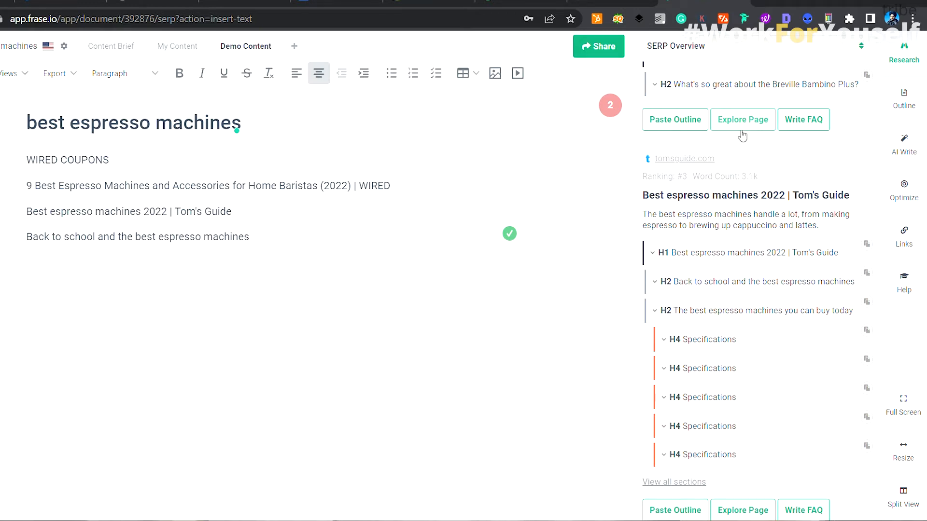
pyautogui.hotkey('ctrl', 'a')
pyautogui.press('BackSpace')
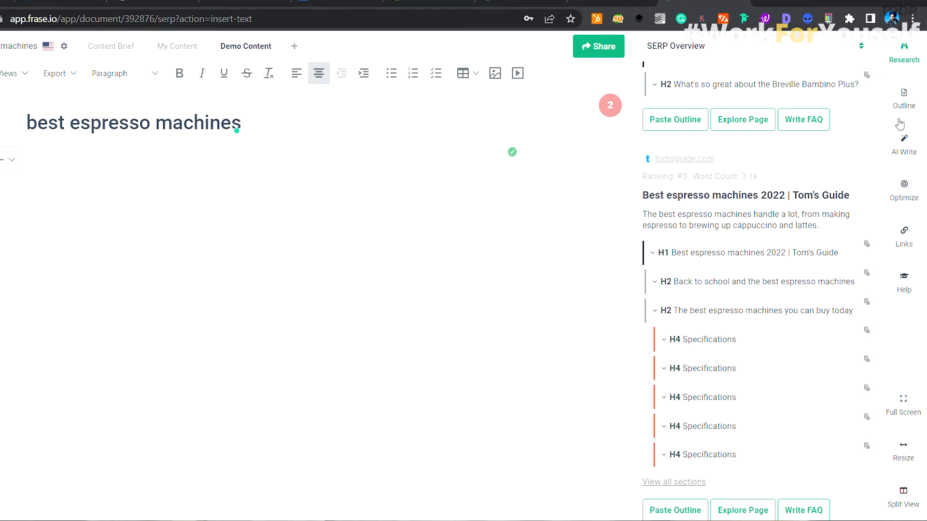
# Add the Serious Eats H3 headings Pressure, Water Temperature, and Ease of Use and Cleaning to the article outline
pyautogui.click(912, 104)
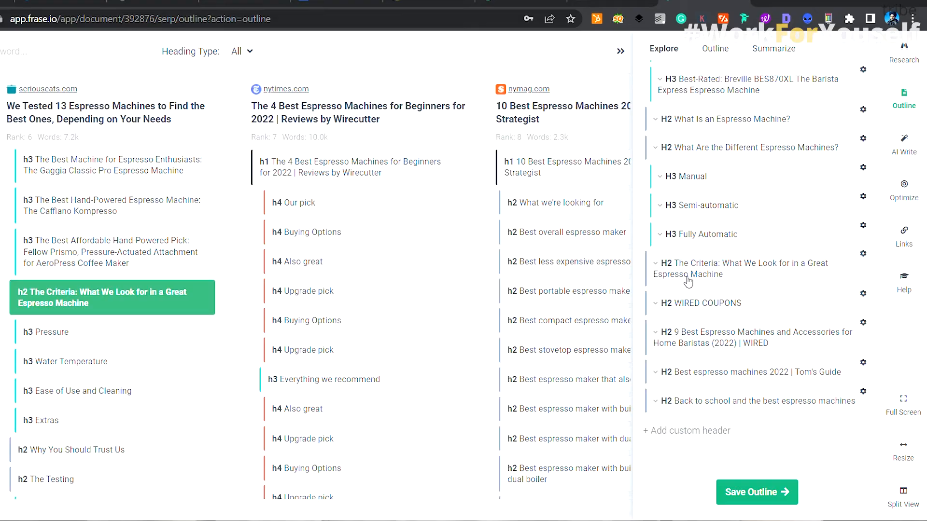
pyautogui.click(736, 273)
pyautogui.click(735, 273)
pyautogui.click(124, 339)
pyautogui.click(120, 366)
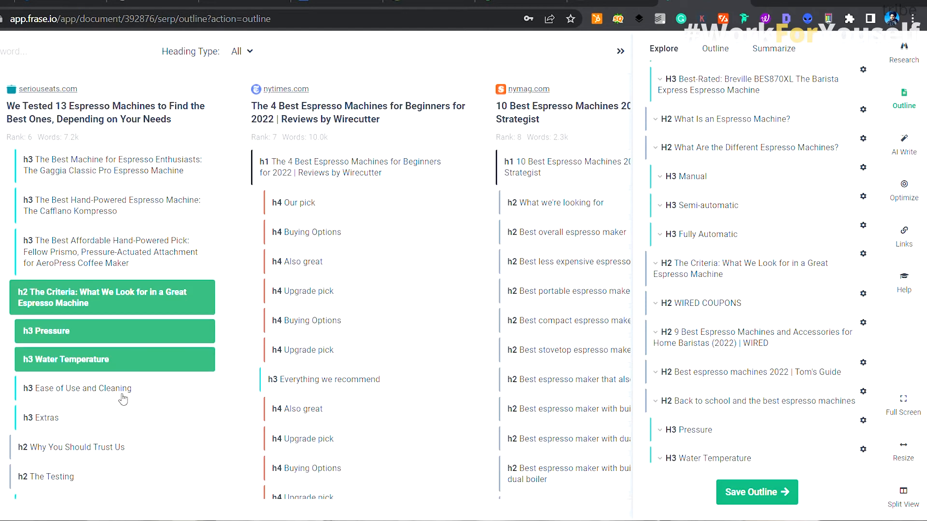
pyautogui.click(124, 391)
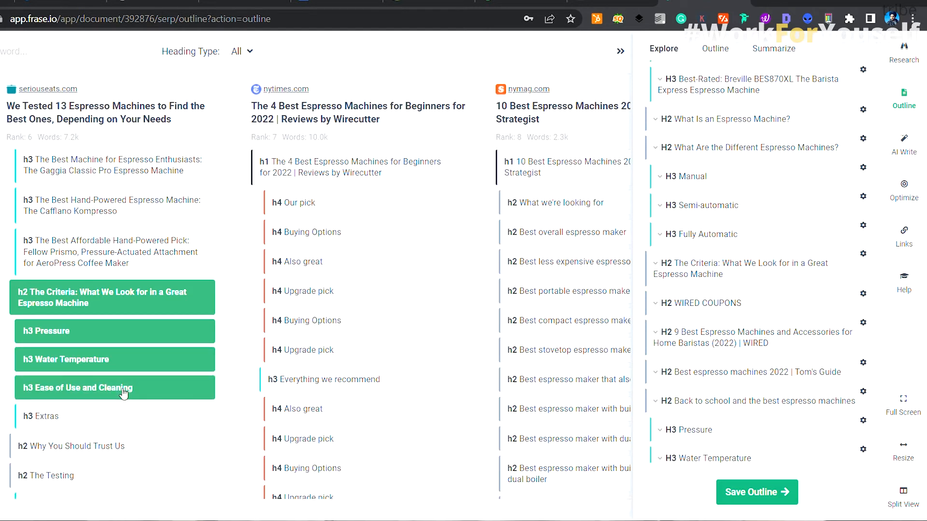
# Move the Pressure, Water Temperature, and Ease of Use and Cleaning headings directly beneath the Criteria heading in the outline
pyautogui.scroll(-3, 782, 410)
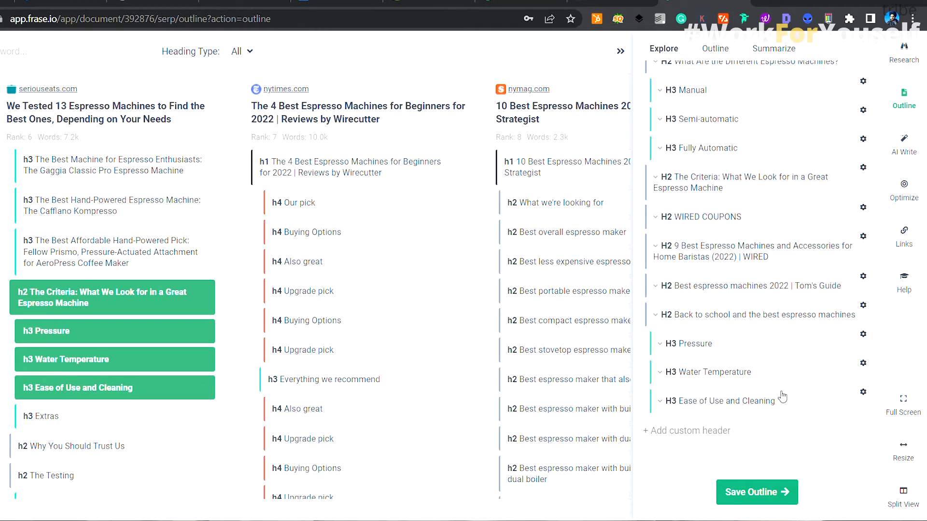
pyautogui.moveTo(764, 347); pyautogui.dragTo(763, 244)
pyautogui.moveTo(739, 402); pyautogui.dragTo(741, 328)
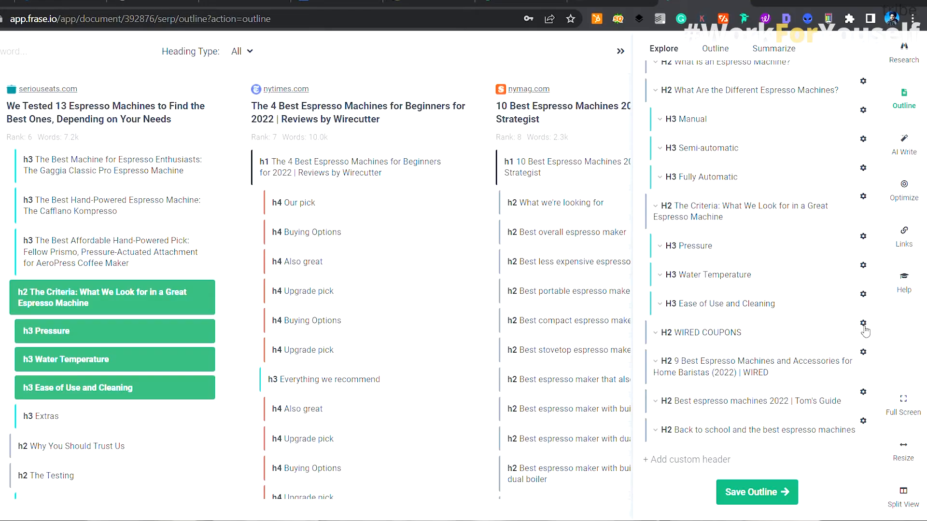
# Delete the WIRED COUPONS, WIRED 9 Best Espresso Machines, lower Tom's Guide, and Back to school headings from the outline
pyautogui.click(863, 324)
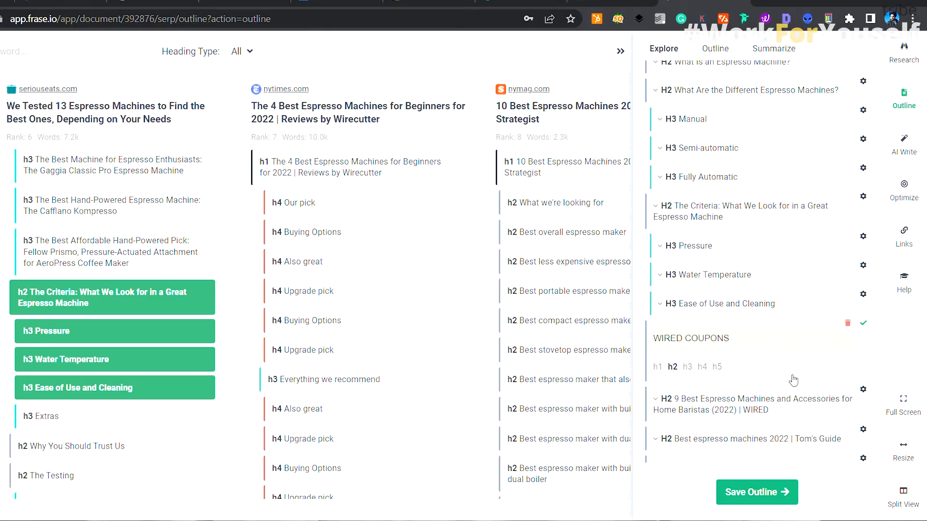
pyautogui.click(848, 323)
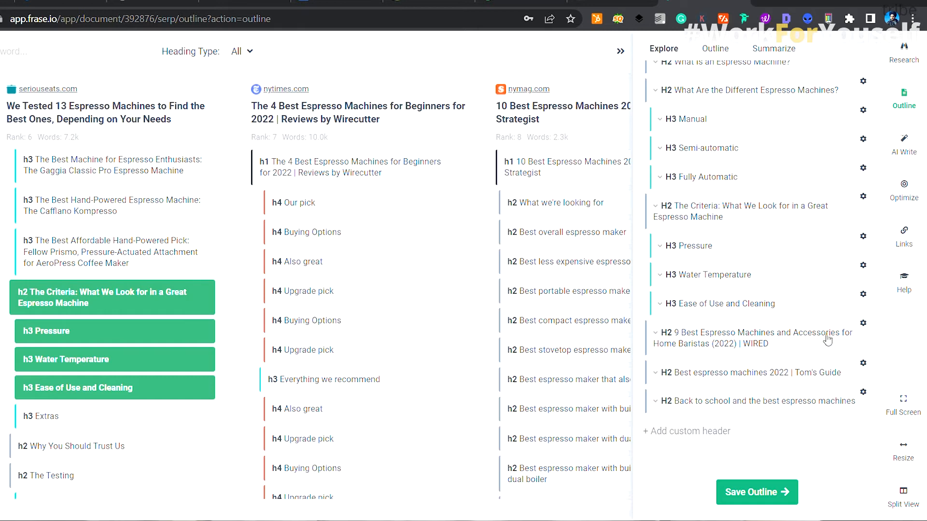
pyautogui.click(856, 334)
pyautogui.click(847, 322)
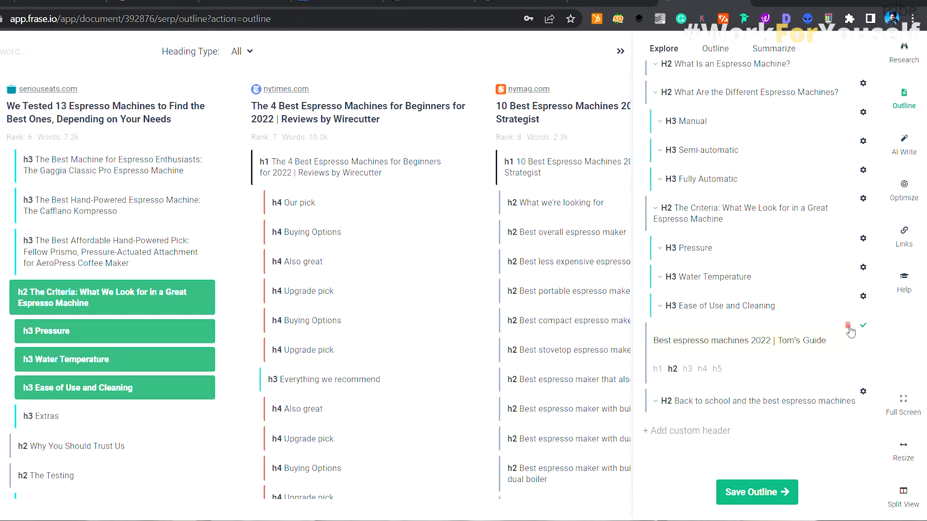
pyautogui.click(847, 328)
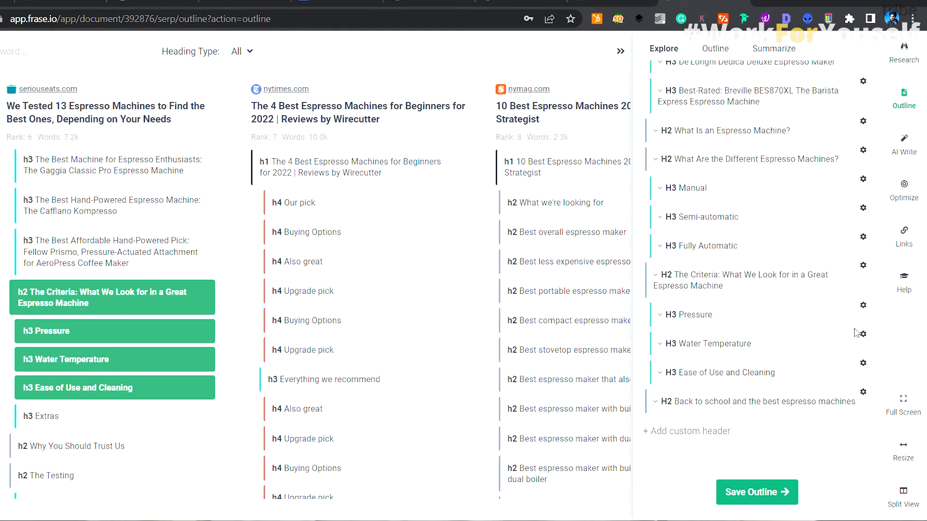
pyautogui.click(863, 391)
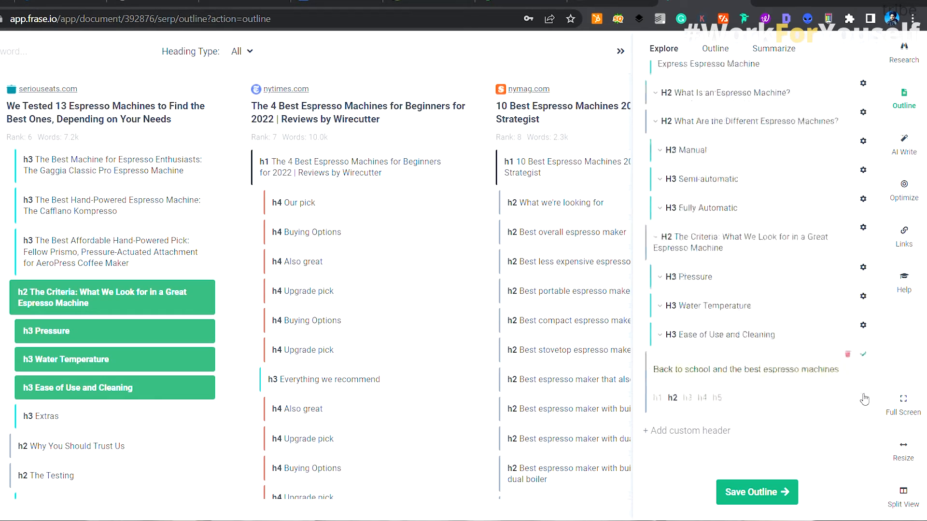
pyautogui.click(847, 357)
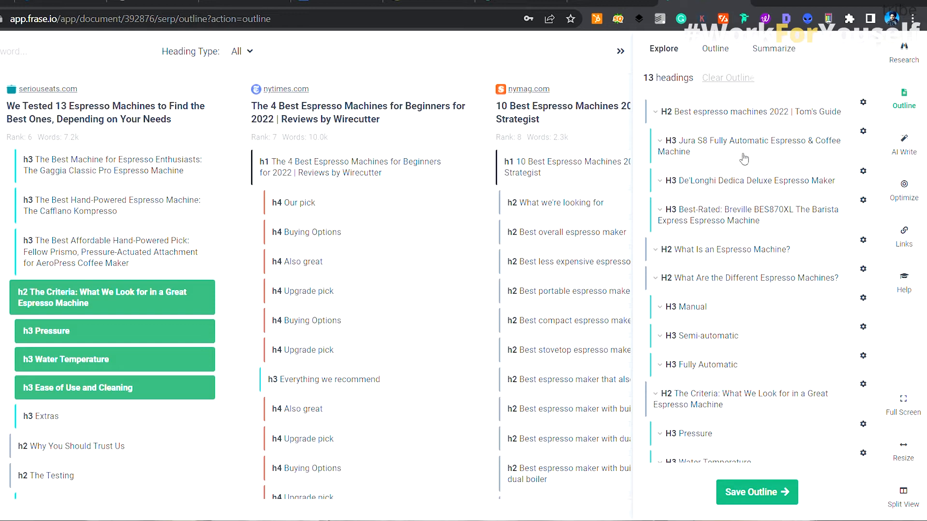
# Save the outline and paste all of its headings into the Demo Content document
pyautogui.scroll(-1, 743, 158)
pyautogui.scroll(1, 743, 158)
pyautogui.click(756, 56)
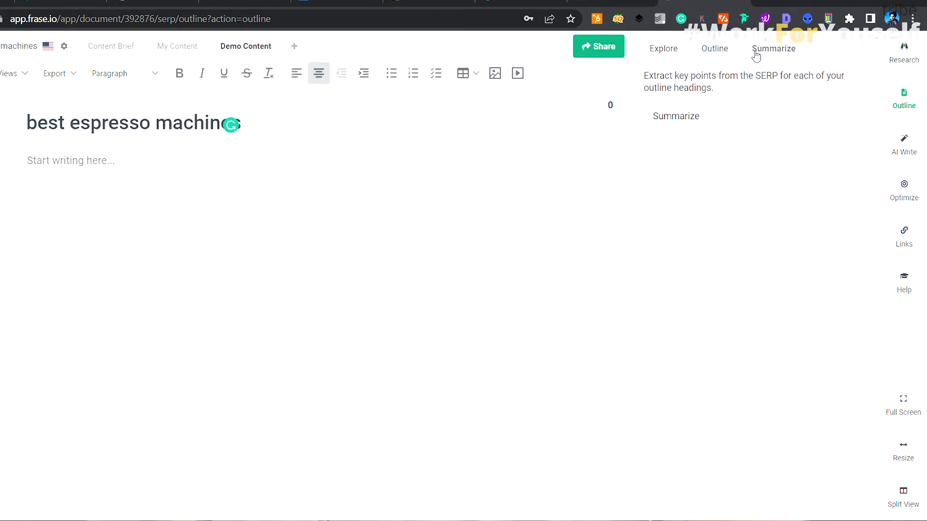
pyautogui.click(716, 50)
pyautogui.click(658, 53)
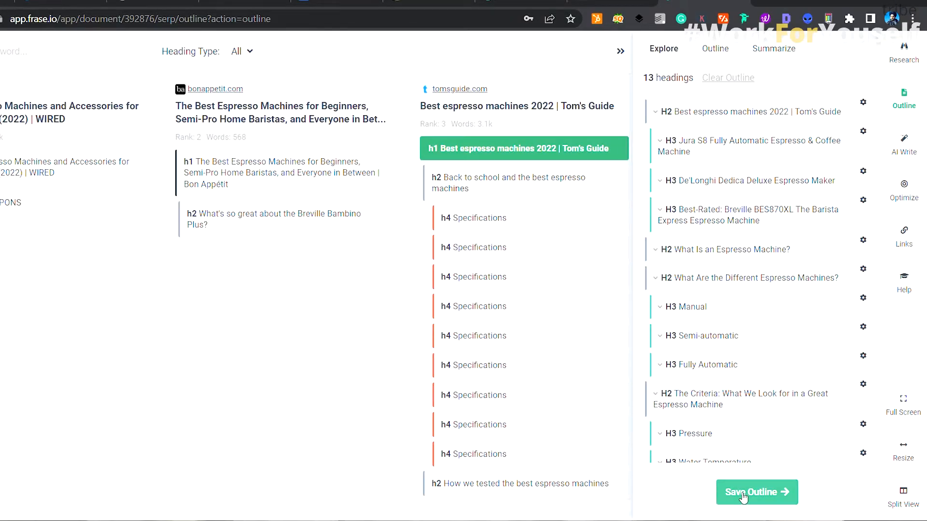
pyautogui.click(742, 493)
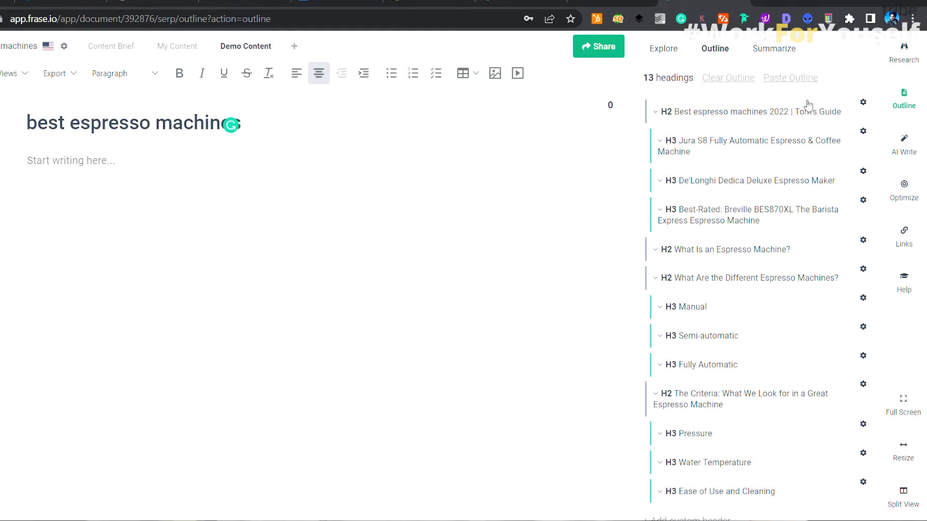
pyautogui.click(813, 78)
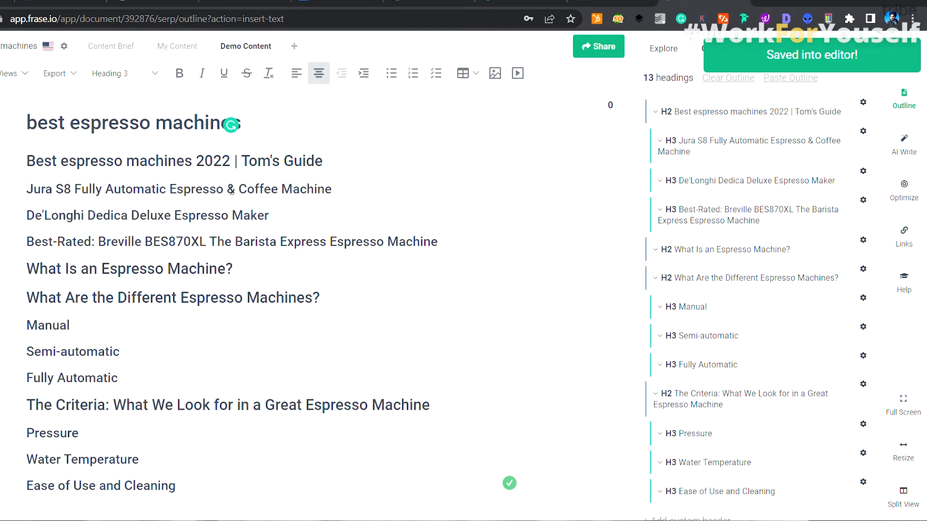
pyautogui.scroll(-3, 277, 312)
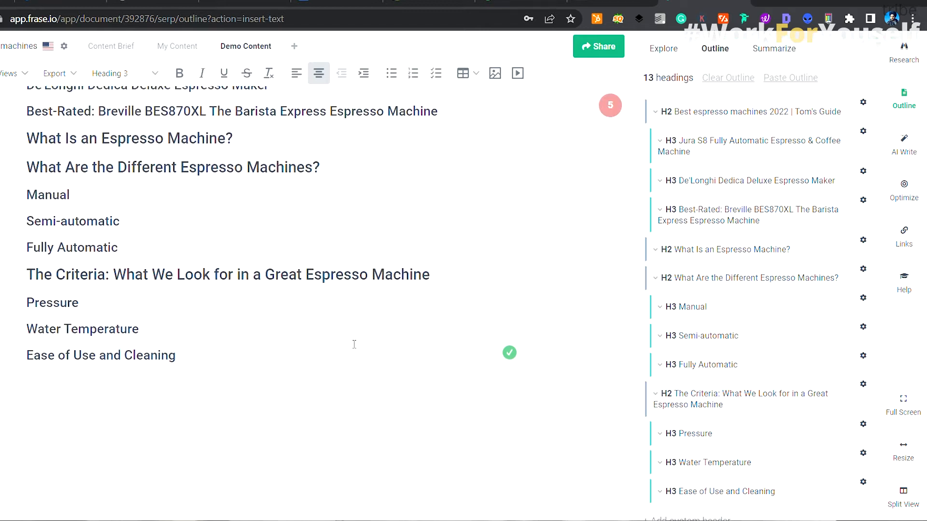
pyautogui.scroll(3, 356, 342)
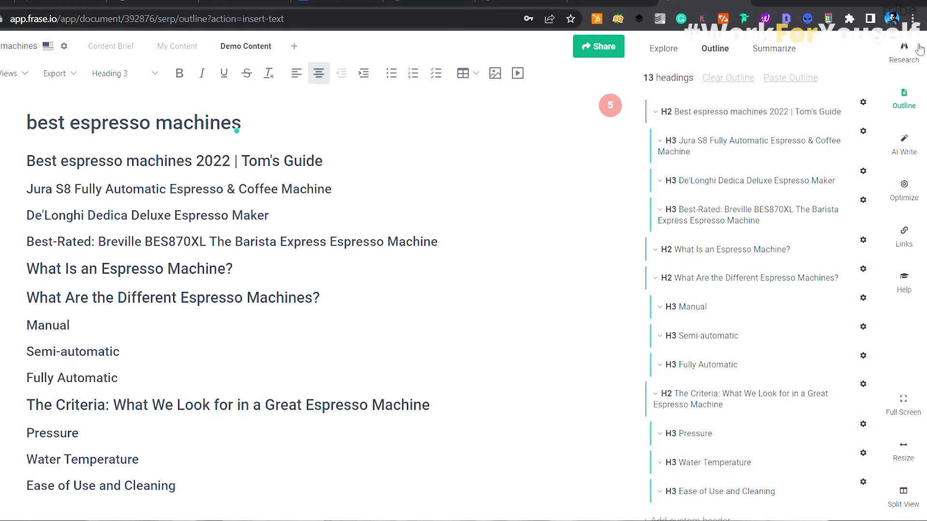
# Show the Wikipedia Topics in the research results and look through the listed coffee and espresso entries
pyautogui.click(904, 51)
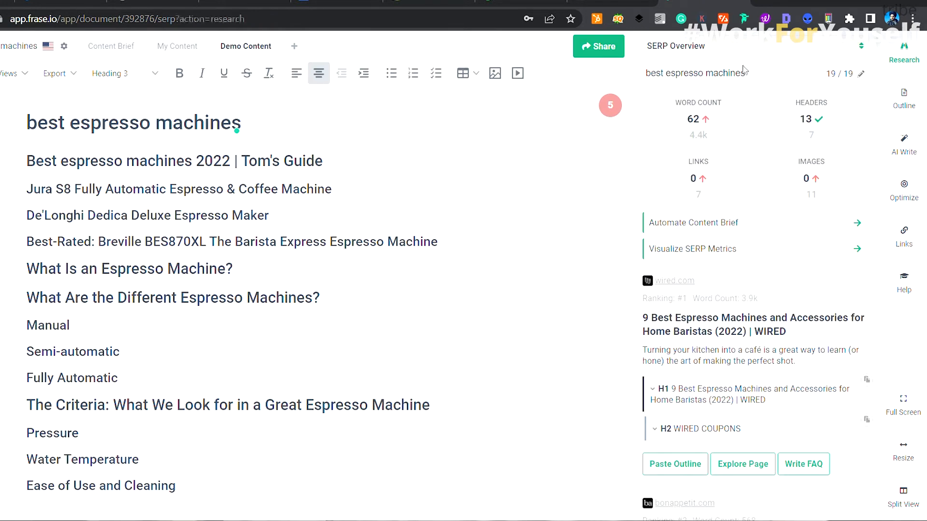
pyautogui.click(706, 50)
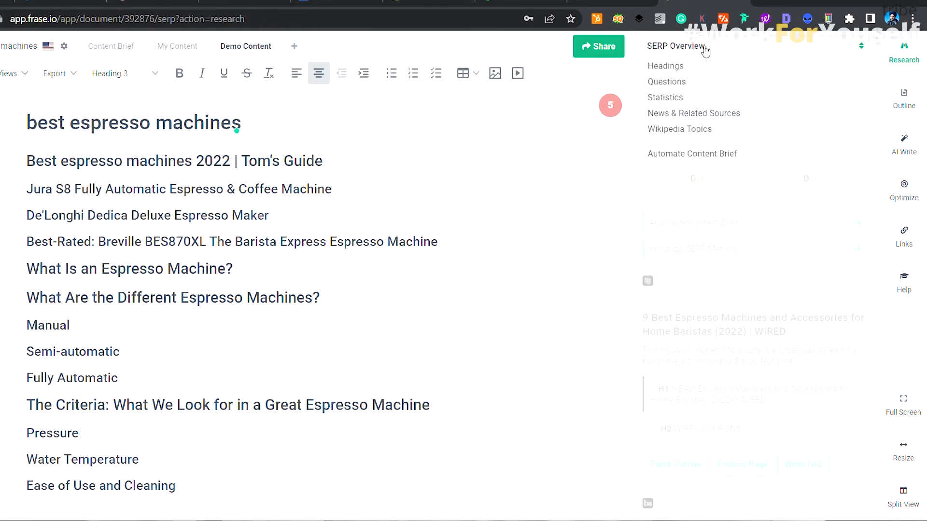
pyautogui.click(687, 137)
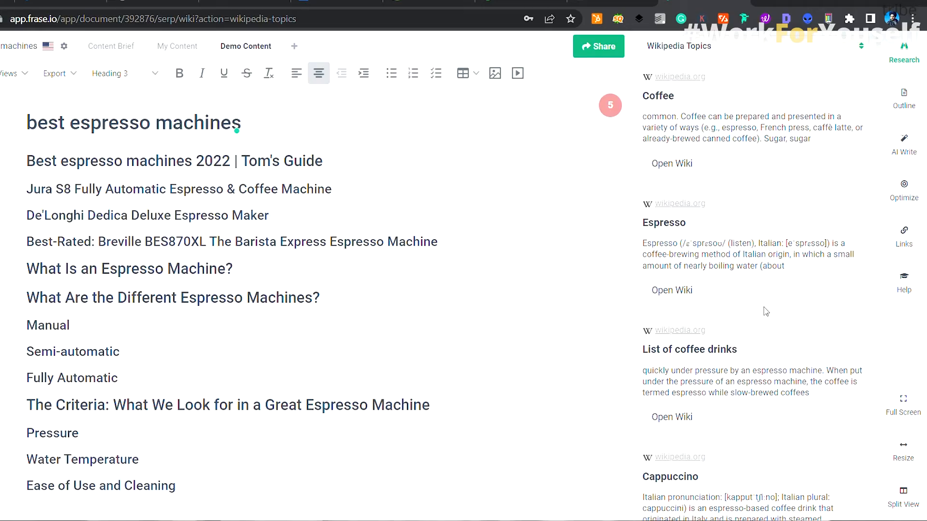
pyautogui.scroll(-2, 766, 311)
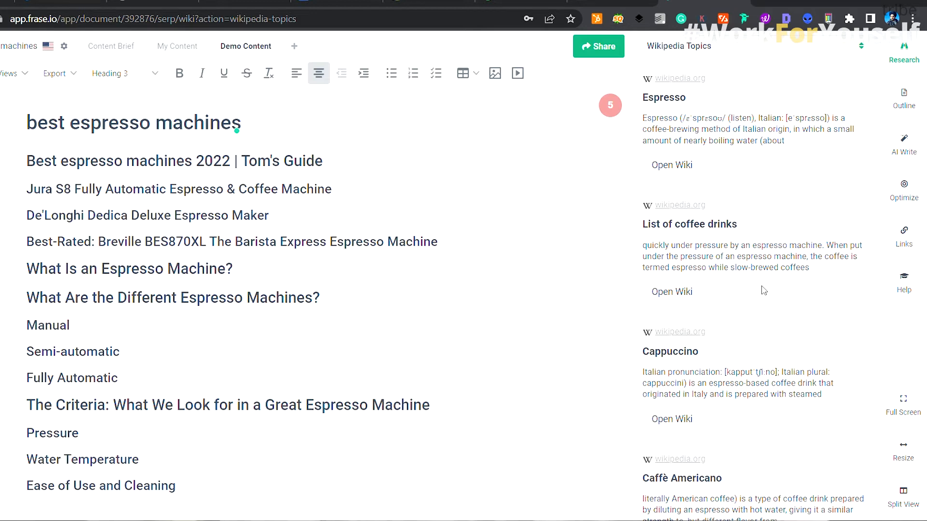
pyautogui.scroll(-7, 763, 293)
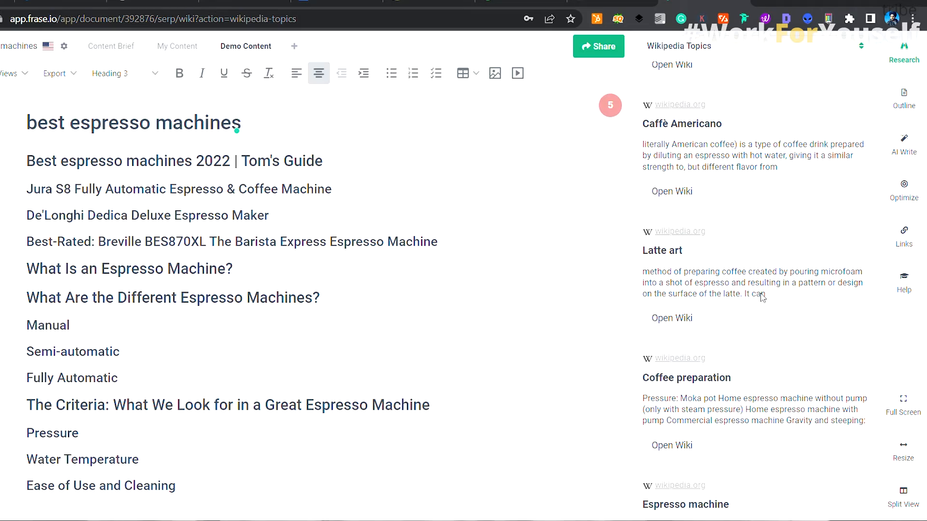
pyautogui.scroll(-5, 761, 296)
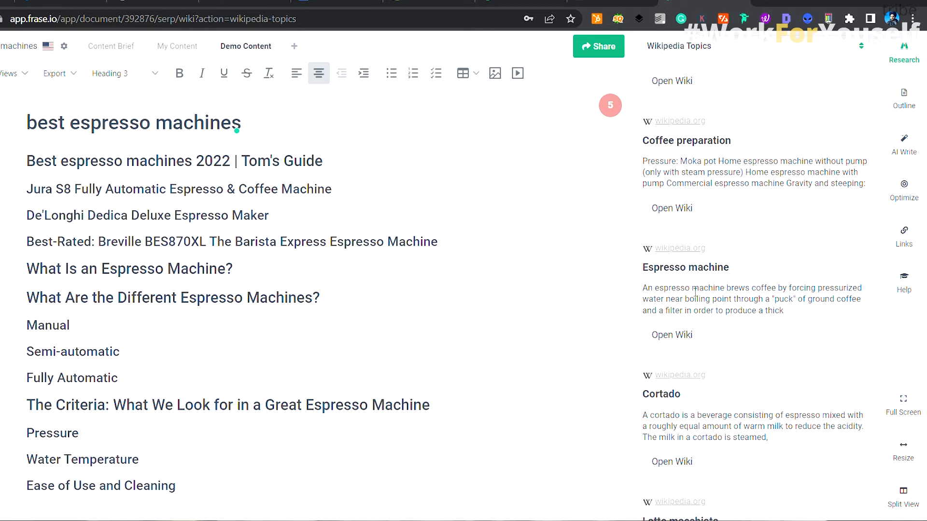
# Open the Espresso machine wiki article and read its sections on history, drive mechanisms, boiler variants and machine parts
pyautogui.click(686, 336)
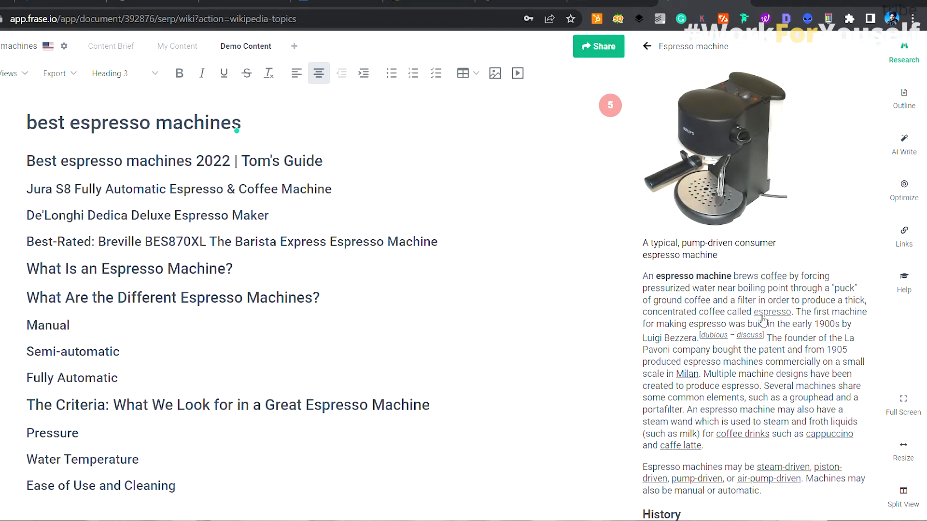
pyautogui.scroll(-4, 763, 321)
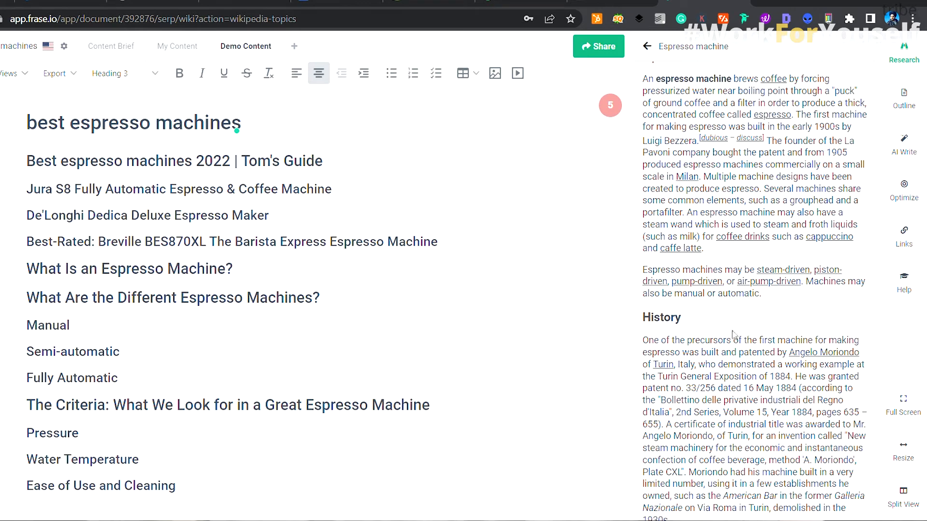
pyautogui.scroll(-8, 733, 334)
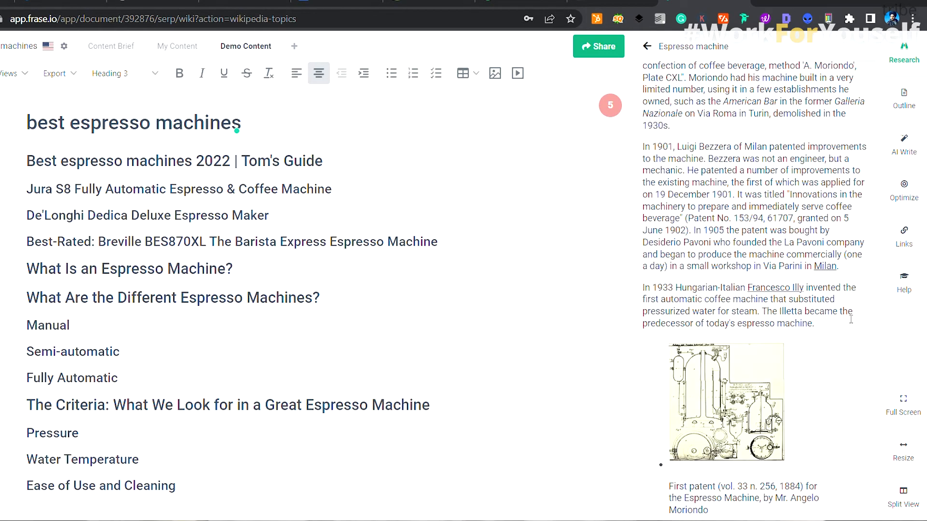
pyautogui.scroll(-16, 840, 318)
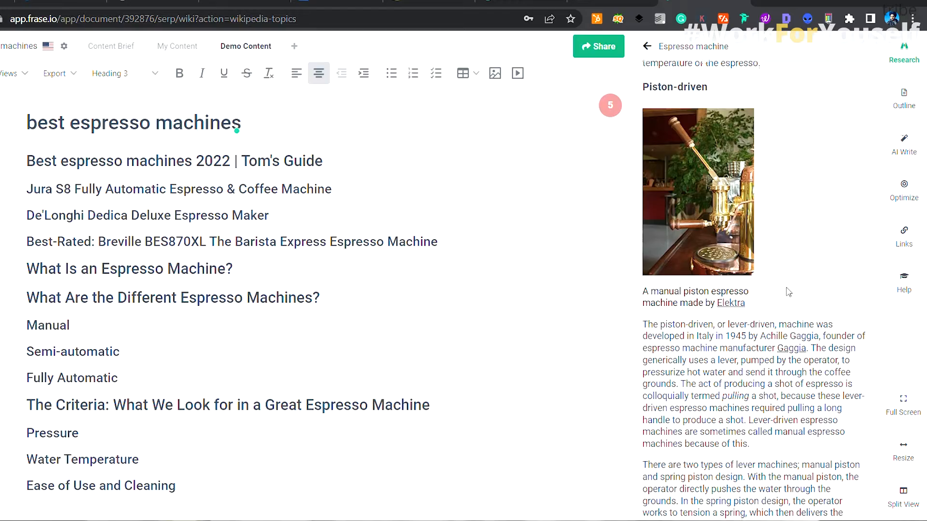
pyautogui.scroll(-6, 788, 292)
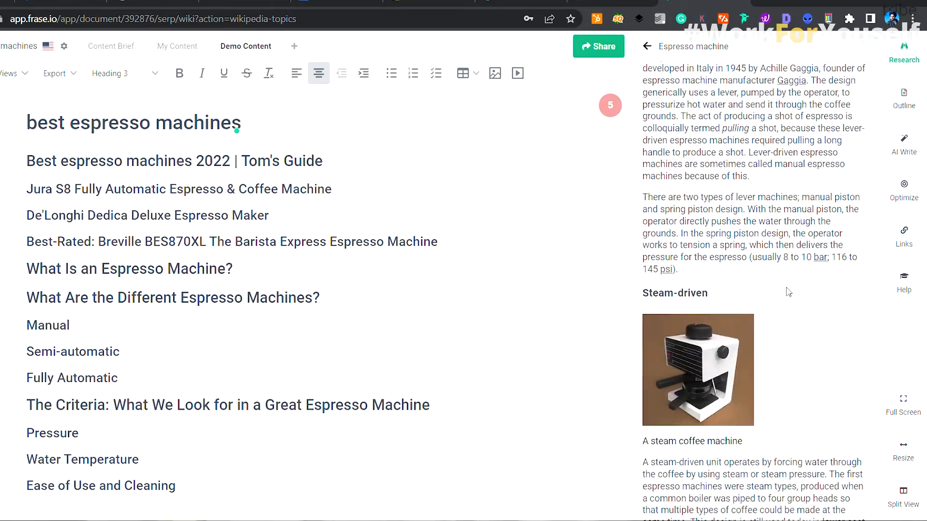
pyautogui.scroll(-4, 788, 292)
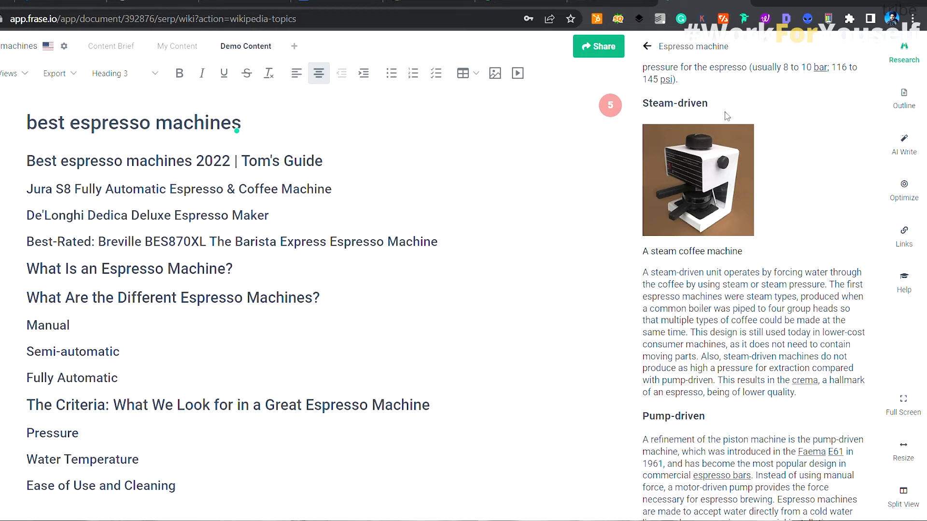
pyautogui.scroll(-10, 721, 249)
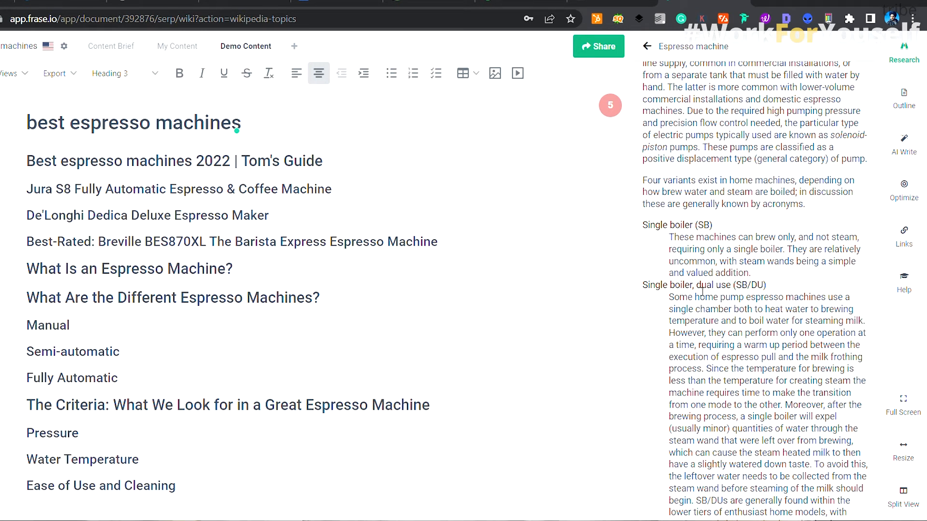
pyautogui.scroll(-4, 730, 290)
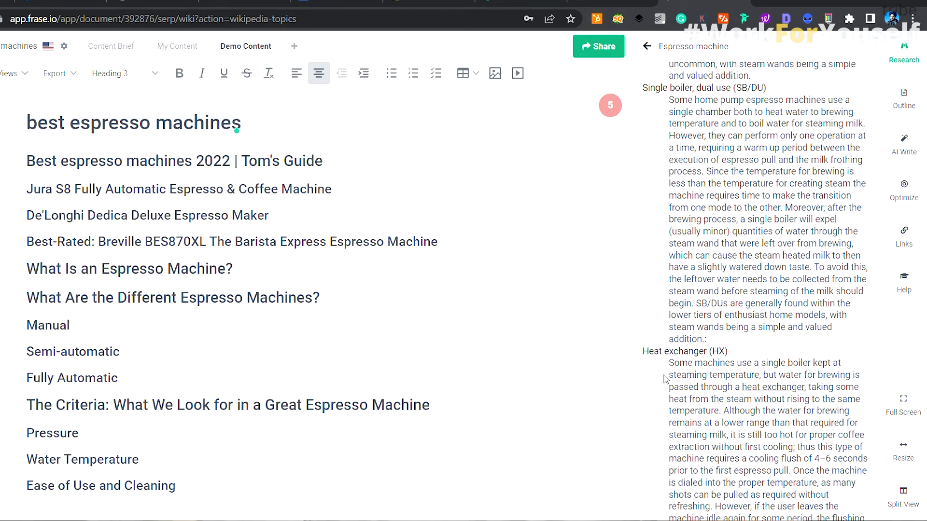
pyautogui.scroll(-8, 664, 379)
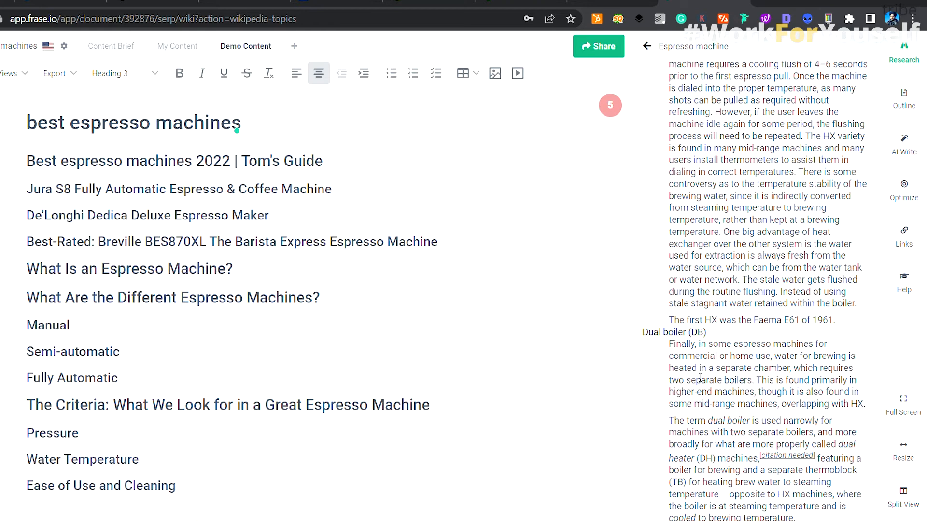
pyautogui.scroll(-5, 687, 343)
pyautogui.scroll(-8, 797, 283)
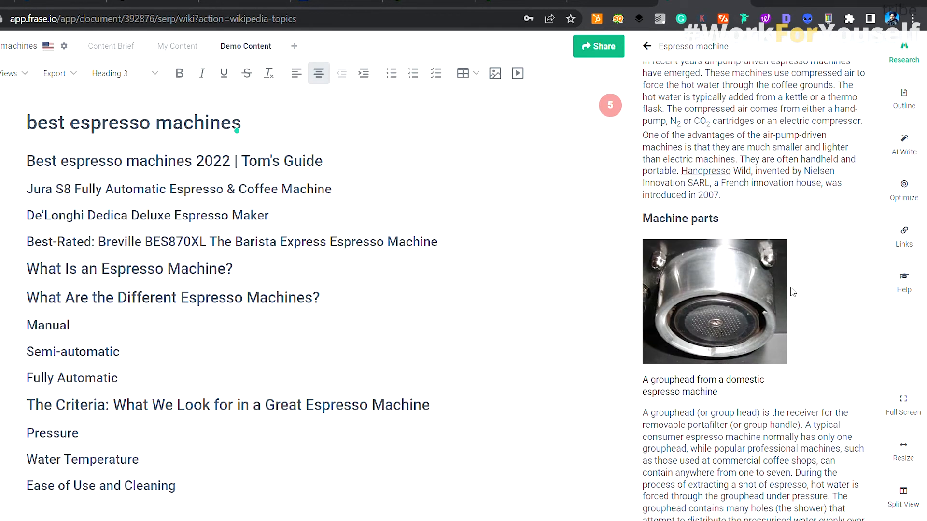
# Leave the wiki article, show the Optimize topics and filter the Long Tail list by the keyword "steam"
pyautogui.scroll(2, 792, 292)
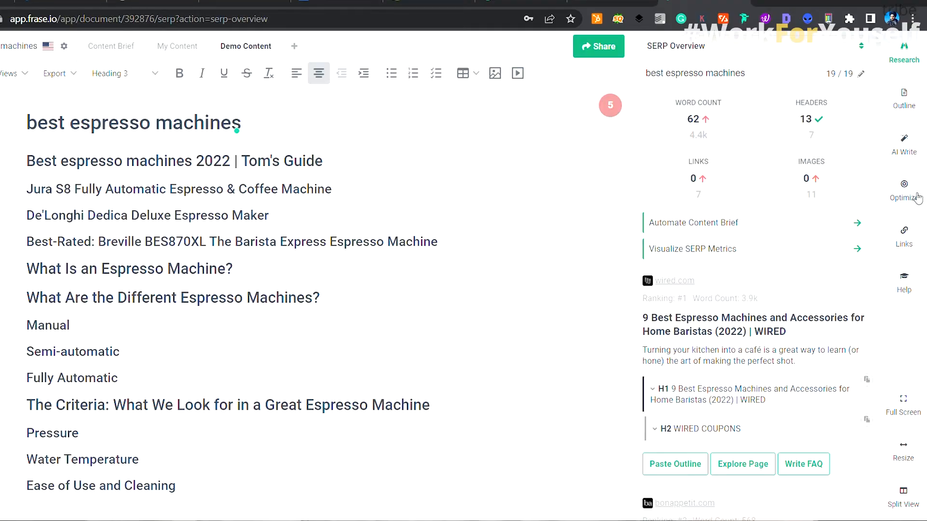
pyautogui.click(903, 193)
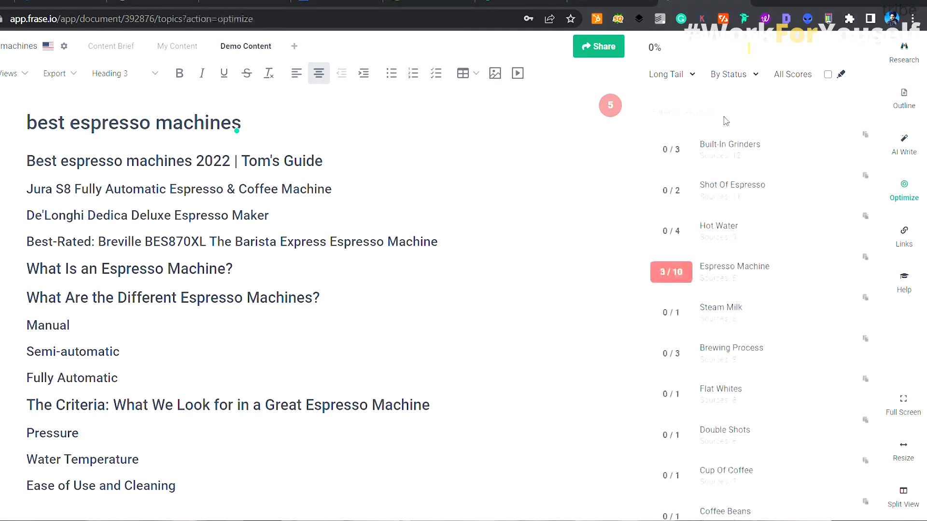
pyautogui.click(722, 116)
pyautogui.write('steam')
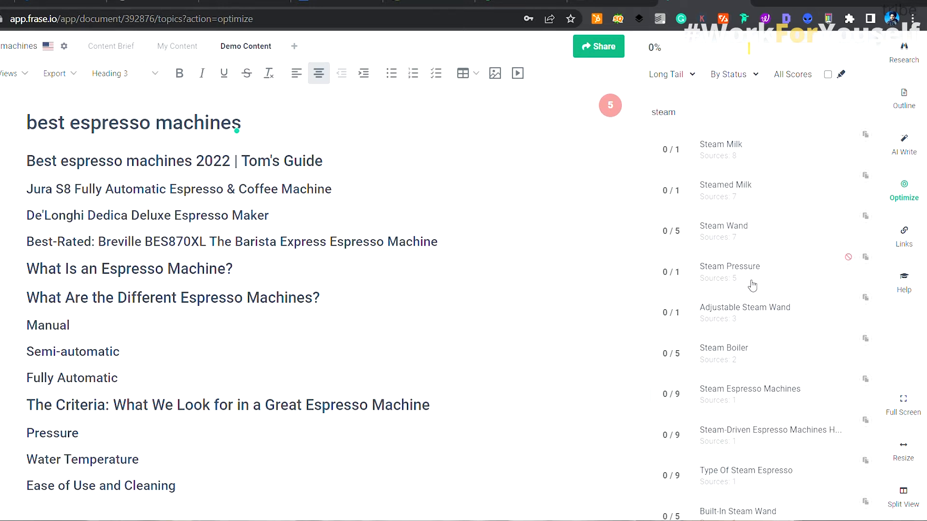
# Read the SERP mentions of the topic "steam-driven espresso machines heat water" and return to the filtered topic list
pyautogui.scroll(-1, 752, 286)
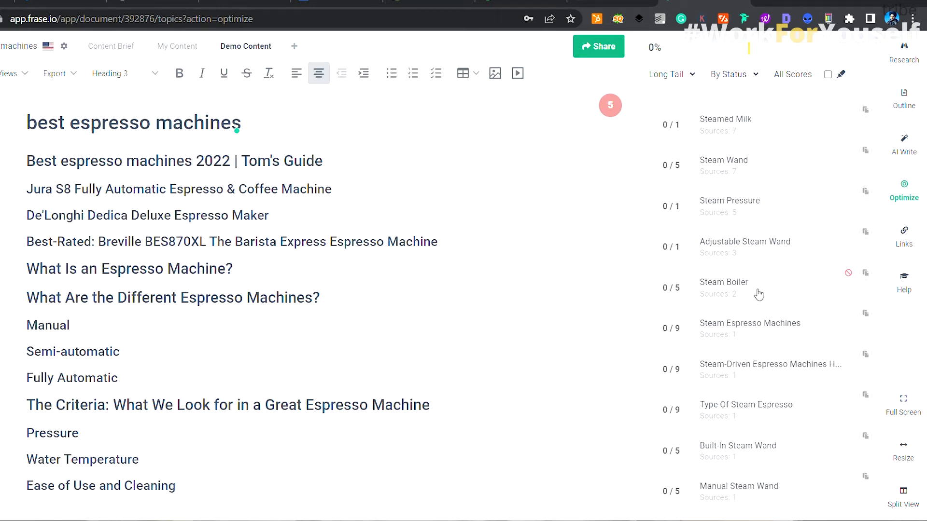
pyautogui.scroll(-1, 748, 305)
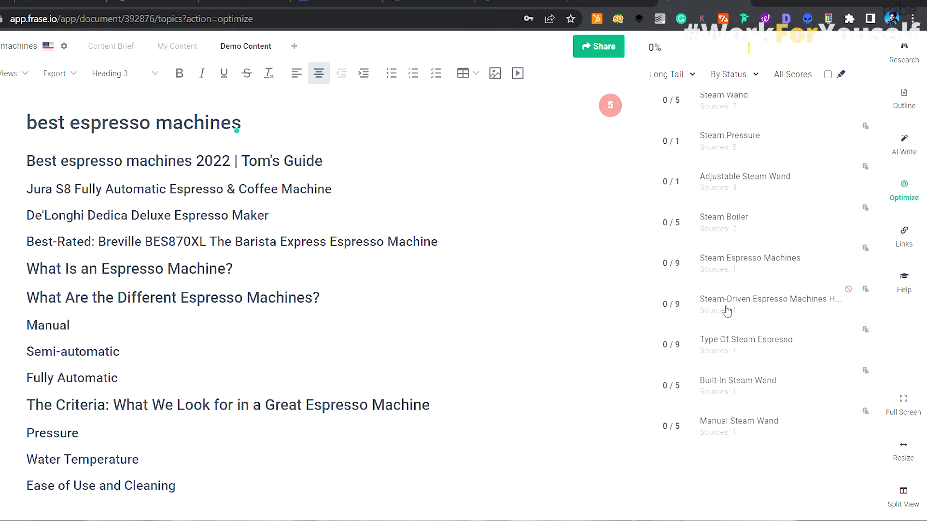
pyautogui.click(780, 314)
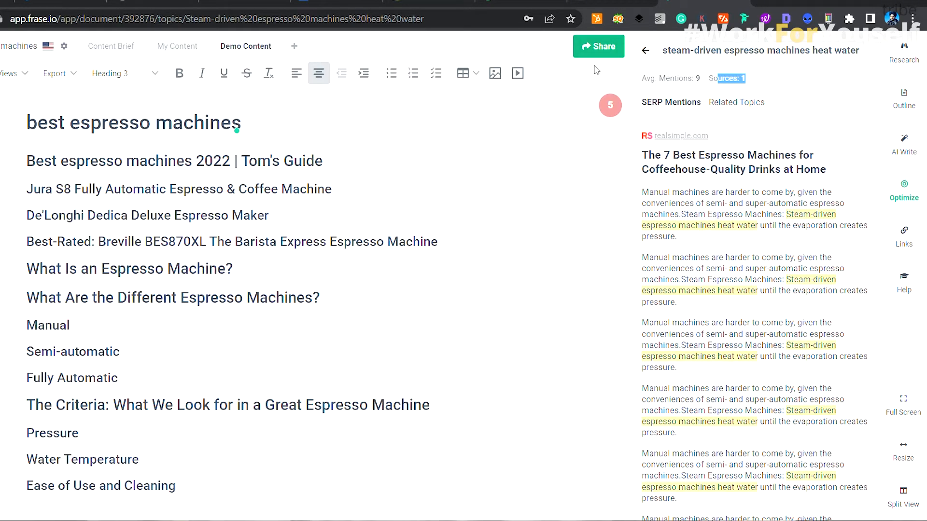
pyautogui.click(648, 51)
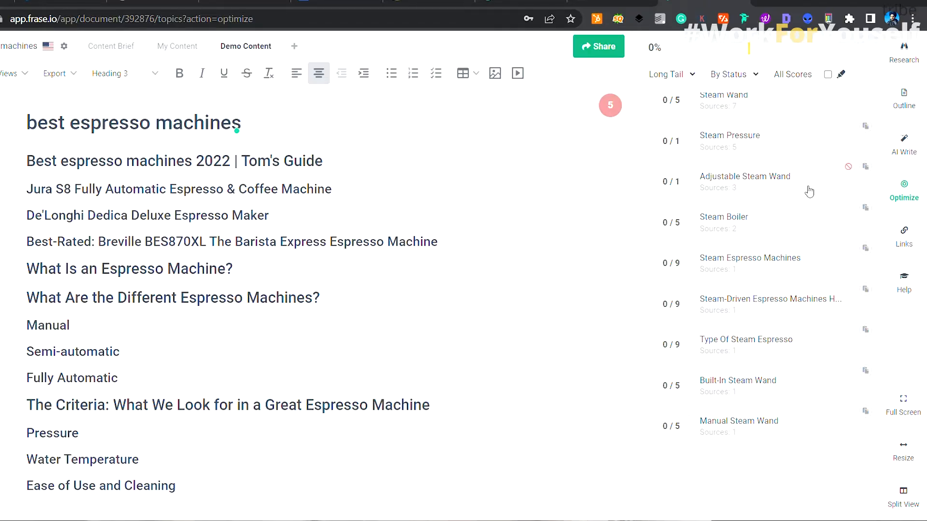
# Switch to the My Content document and skim through its espresso machine review
pyautogui.click(380, 261)
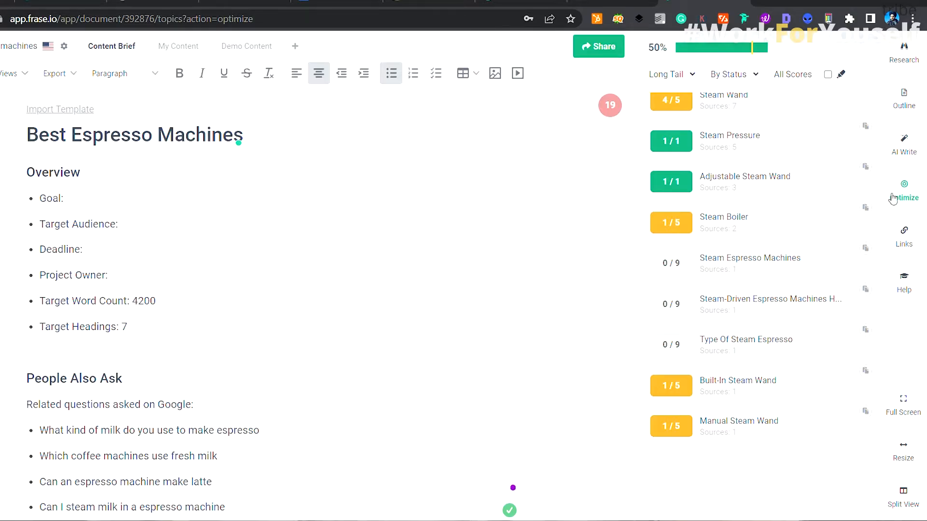
pyautogui.click(179, 49)
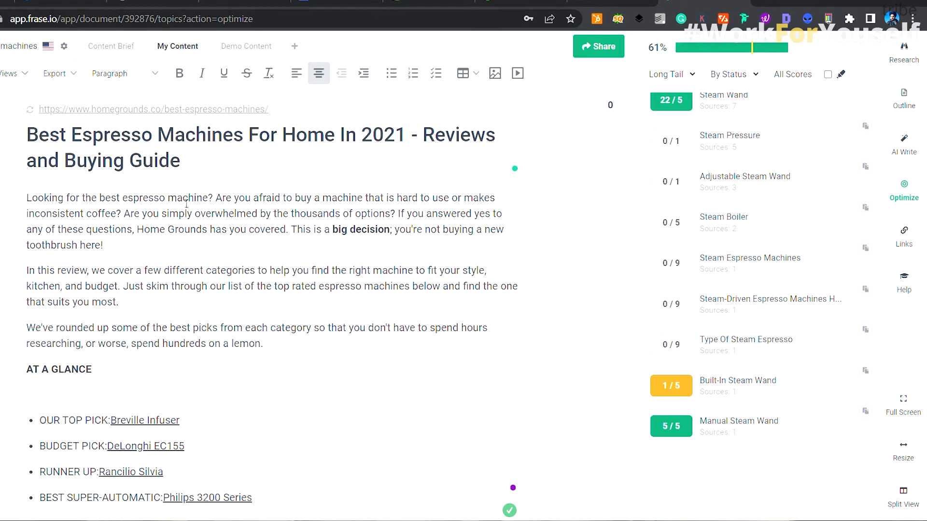
pyautogui.scroll(-20, 292, 251)
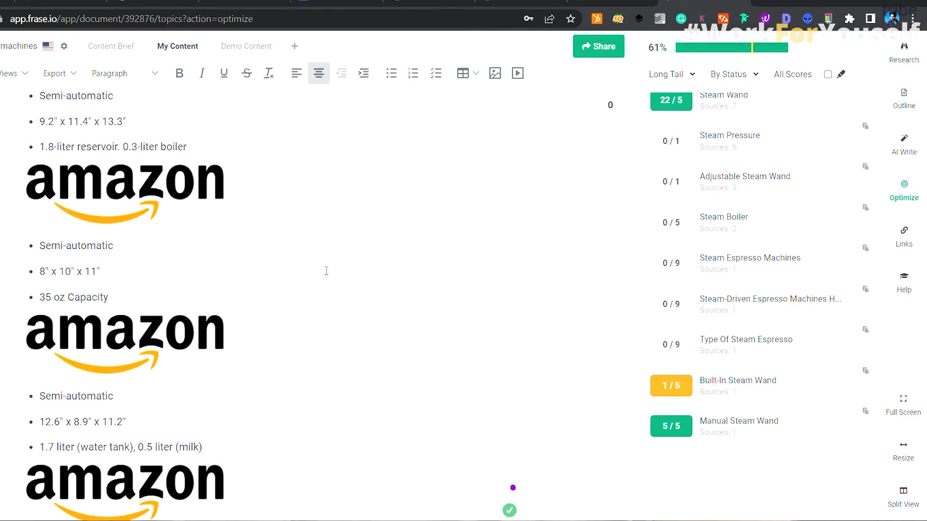
pyautogui.scroll(12, 326, 271)
pyautogui.scroll(10, 326, 270)
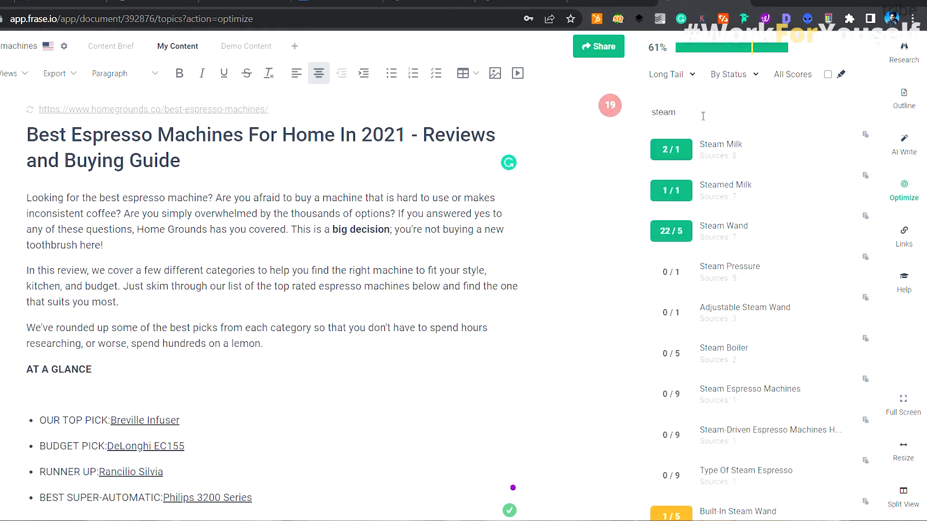
# Clear the keyword filter, check the competitors' average score and look through usage of the Long Tail topics
pyautogui.press('BackSpace')
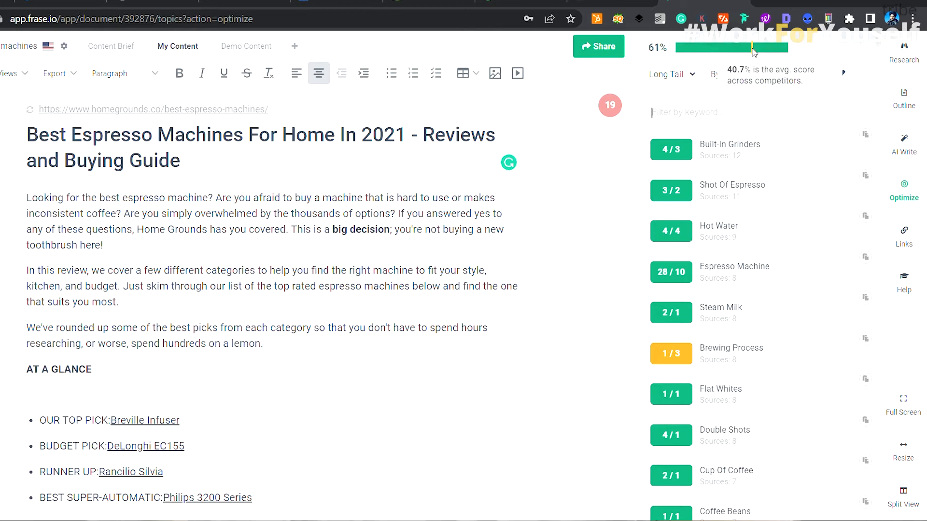
pyautogui.moveTo(751, 47)
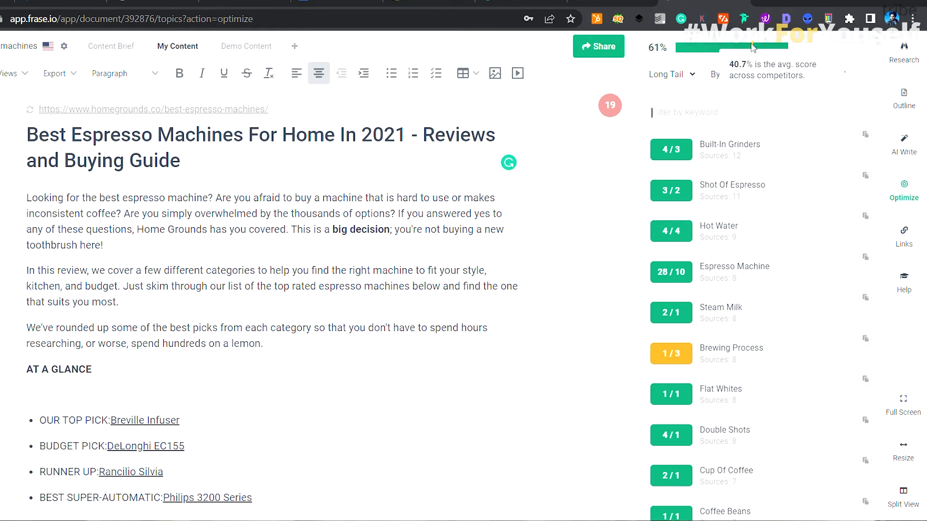
pyautogui.scroll(-10, 786, 310)
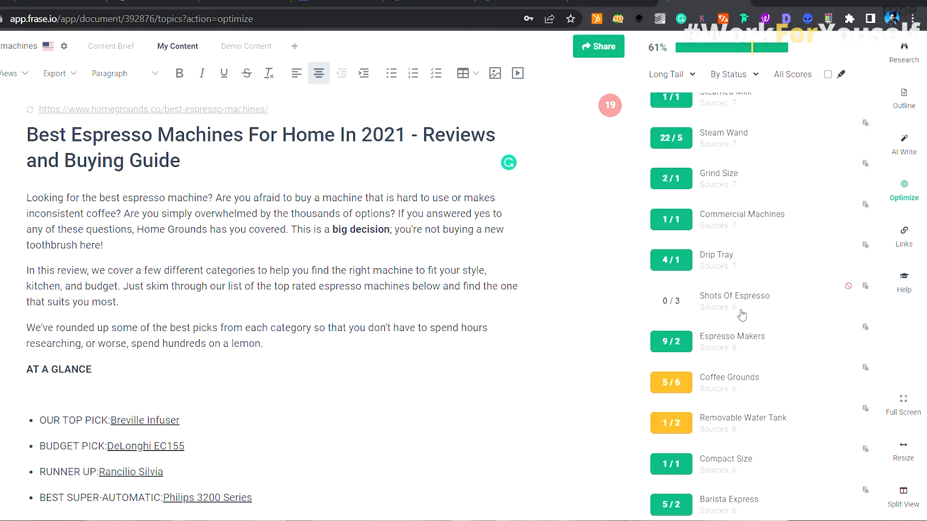
pyautogui.moveTo(671, 310)
pyautogui.scroll(-4, 713, 308)
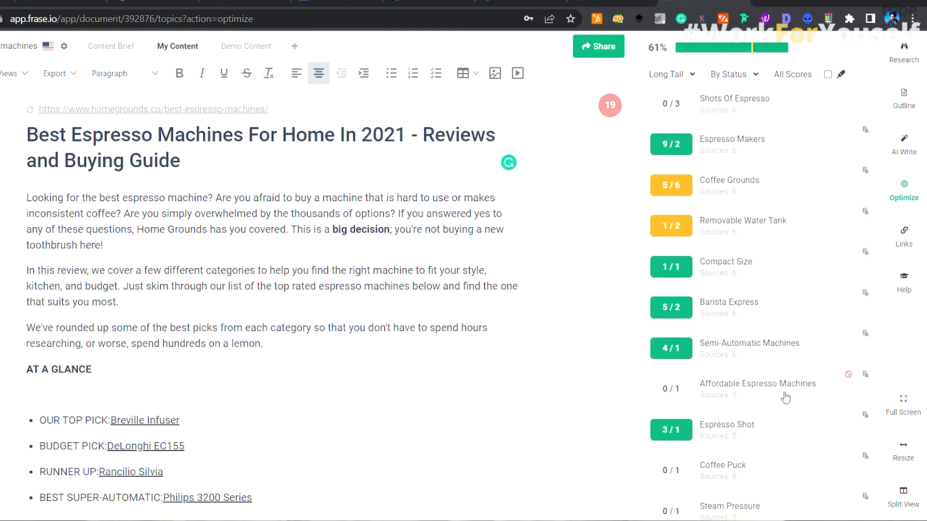
pyautogui.scroll(-4, 756, 311)
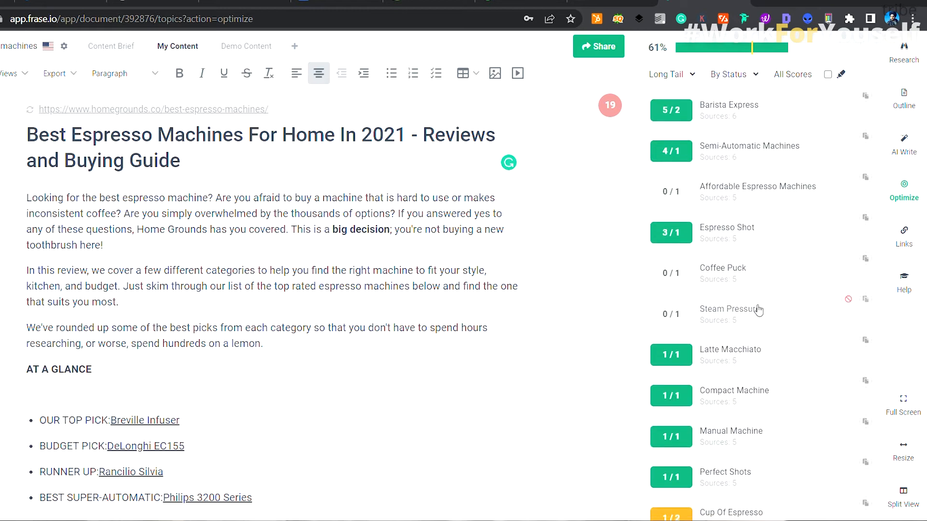
pyautogui.scroll(-3, 788, 324)
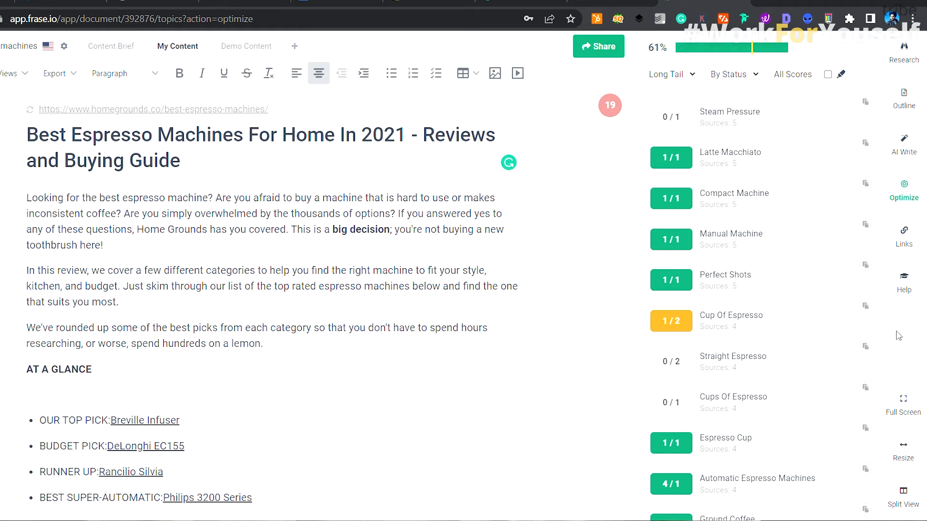
# Switch the topic list to Top Topics and look through the usage of each topic
pyautogui.click(692, 76)
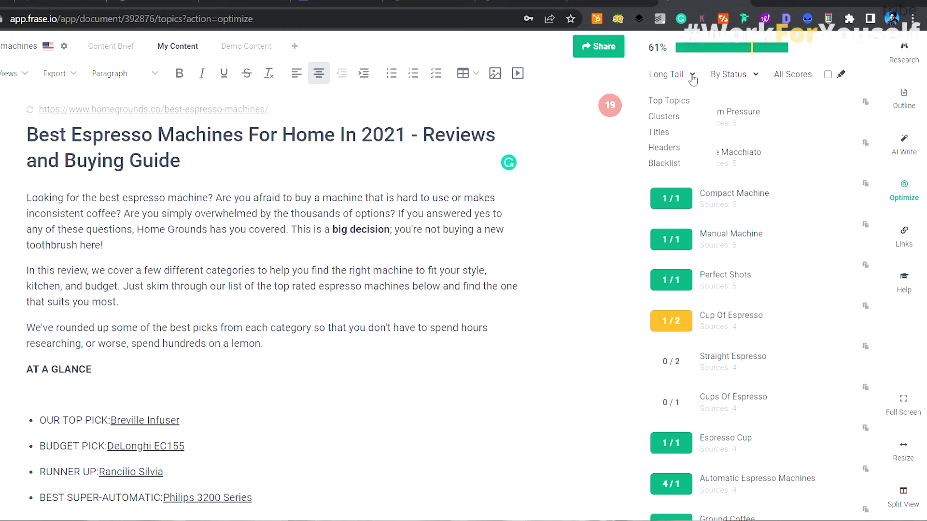
pyautogui.click(683, 101)
pyautogui.scroll(-13, 724, 157)
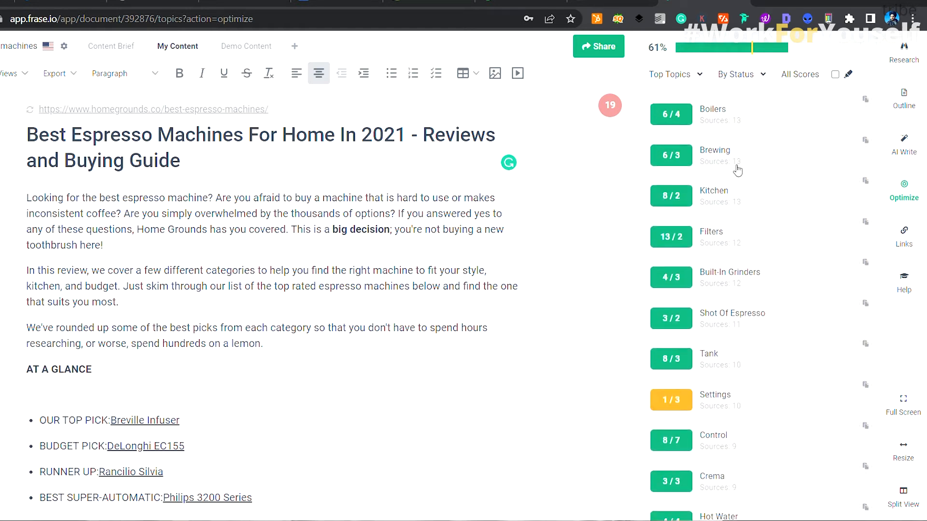
pyautogui.scroll(-14, 737, 169)
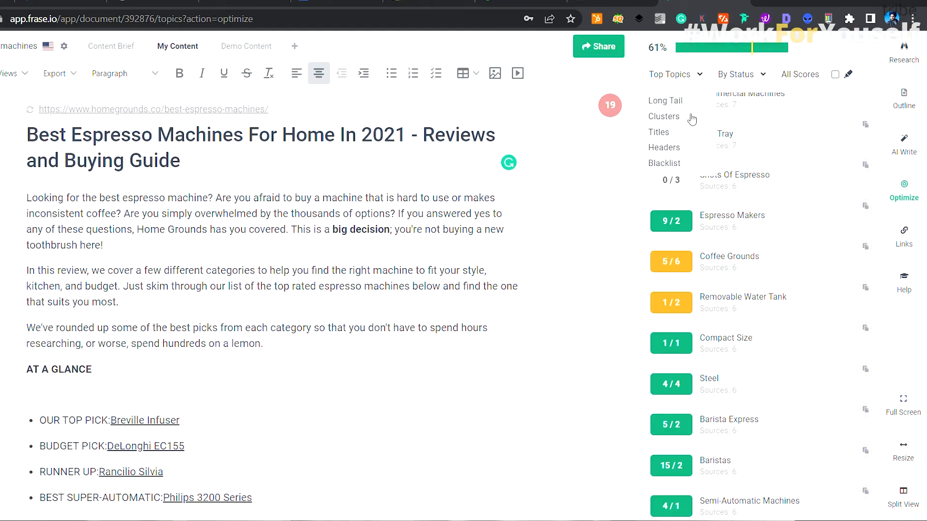
# Group the topics by Clusters and examine the sub-topics of the Espresso cluster
pyautogui.click(667, 119)
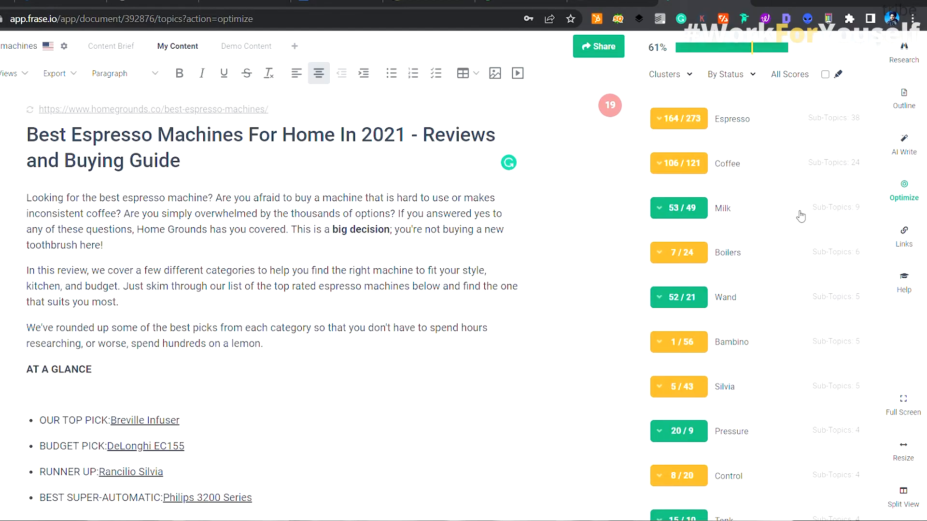
pyautogui.click(772, 125)
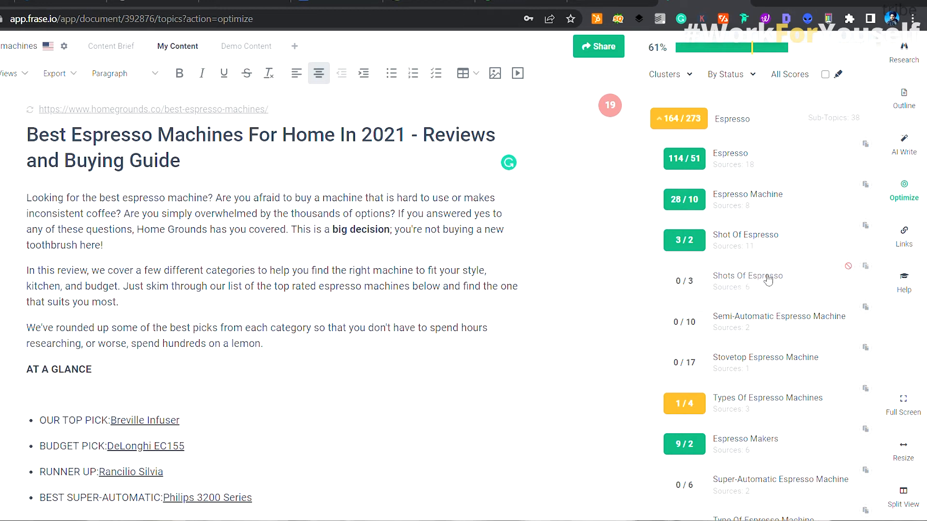
pyautogui.moveTo(685, 282)
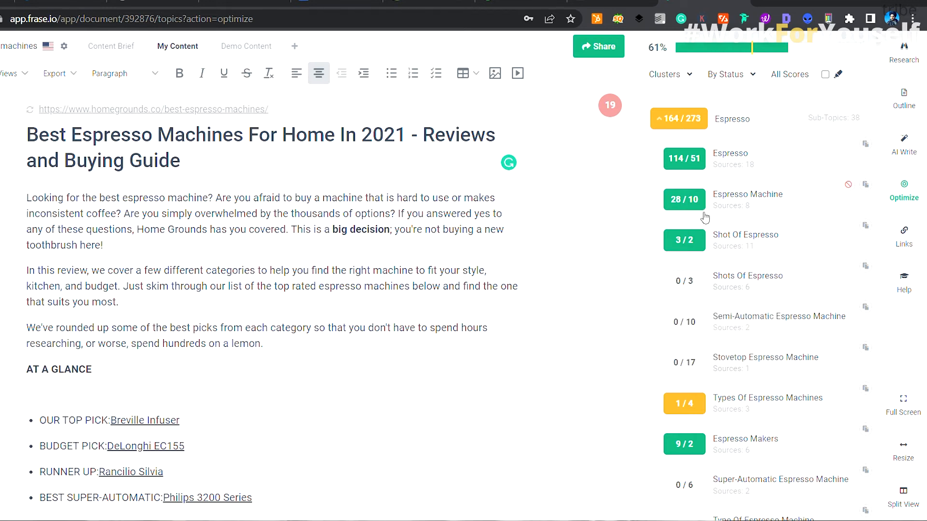
pyautogui.moveTo(698, 209)
pyautogui.scroll(-3, 804, 290)
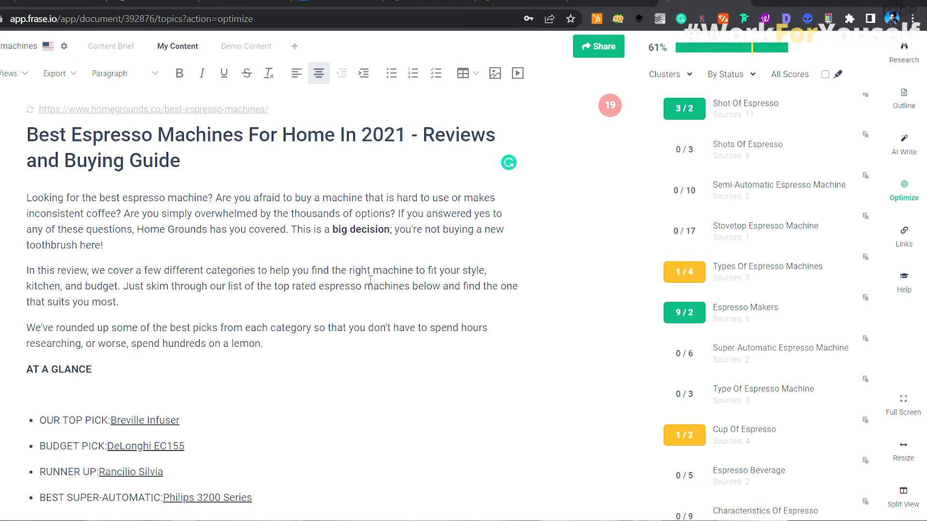
# Add the phrase "shots of espresso." to the end of the article's first paragraph
pyautogui.click(219, 242)
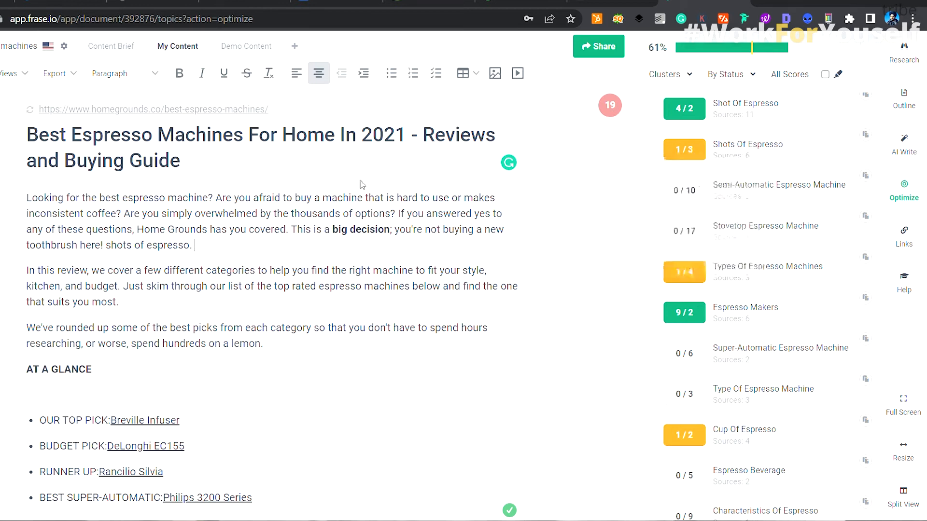
pyautogui.moveTo(125, 251); pyautogui.dragTo(192, 249)
# Expand the Bambino cluster and look through its sub-topics
pyautogui.click(788, 333)
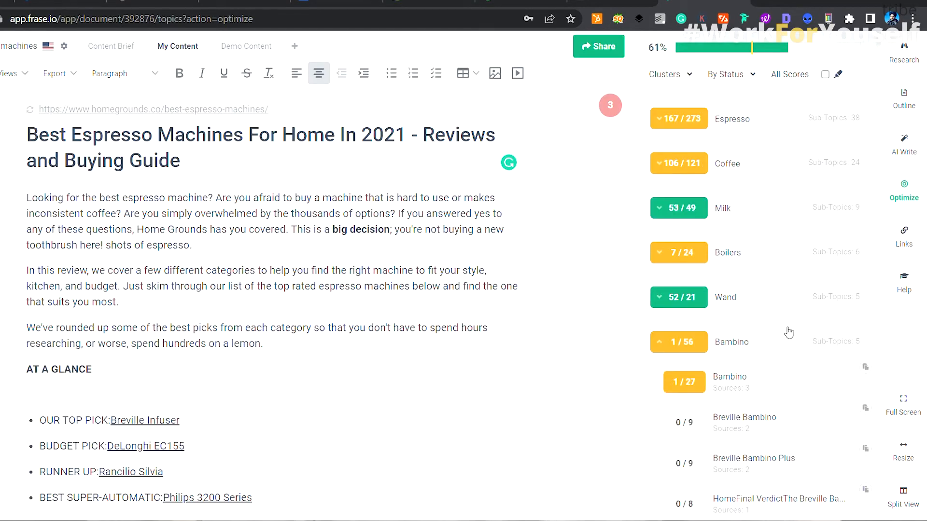
pyautogui.scroll(-1, 799, 261)
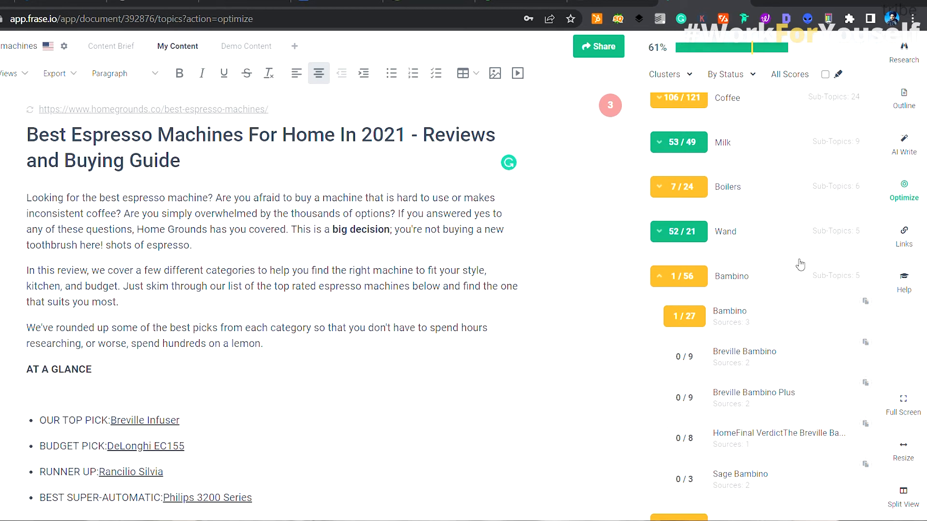
pyautogui.scroll(-2, 800, 264)
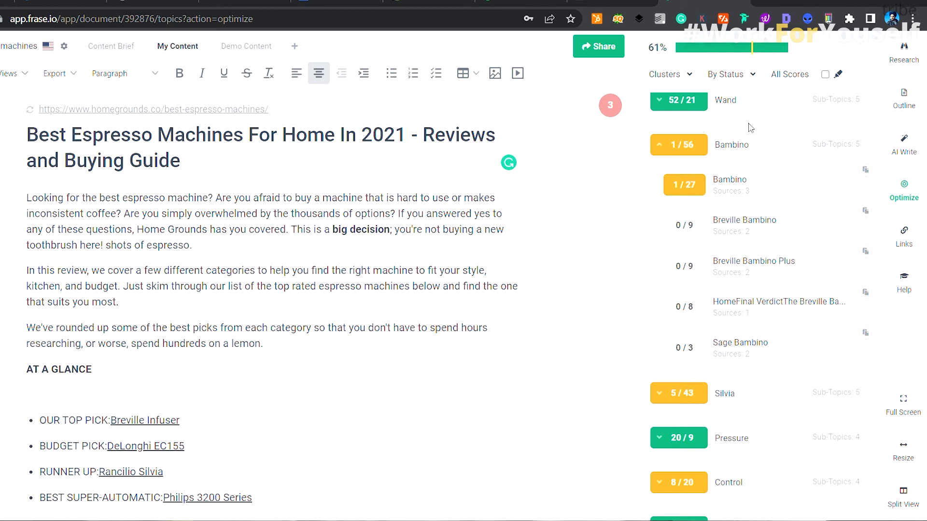
# Try the Topic Gap status on Clusters, then list Top Topics filtered by Topic Gap
pyautogui.scroll(5, 750, 127)
pyautogui.click(736, 78)
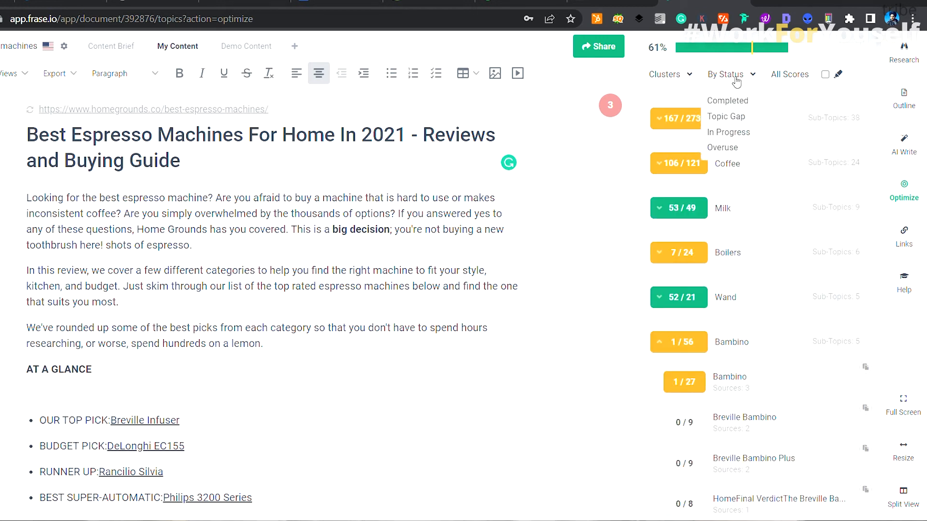
pyautogui.click(744, 123)
pyautogui.click(689, 77)
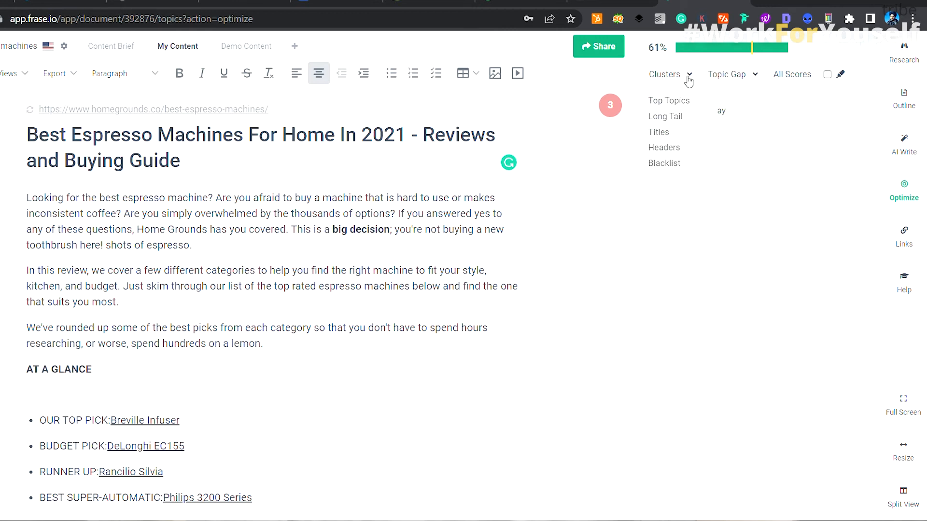
pyautogui.click(681, 100)
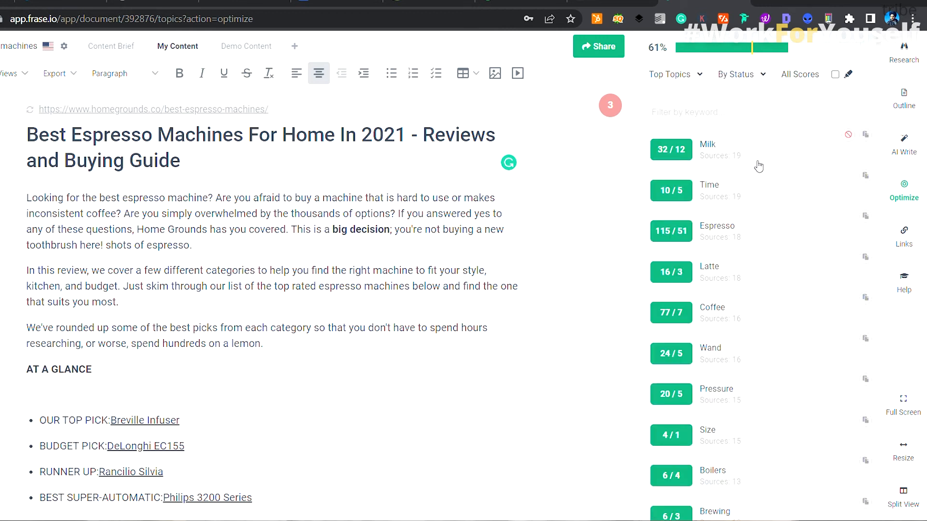
pyautogui.click(747, 81)
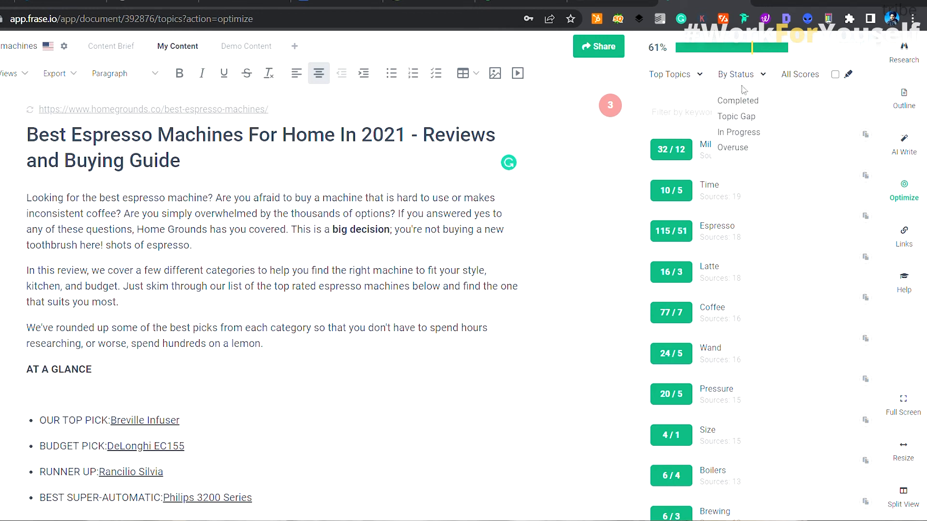
pyautogui.click(744, 122)
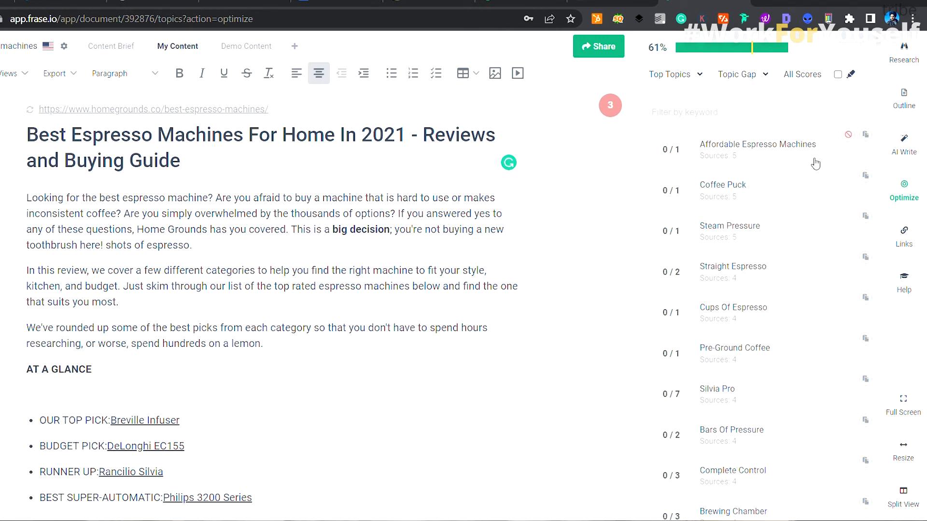